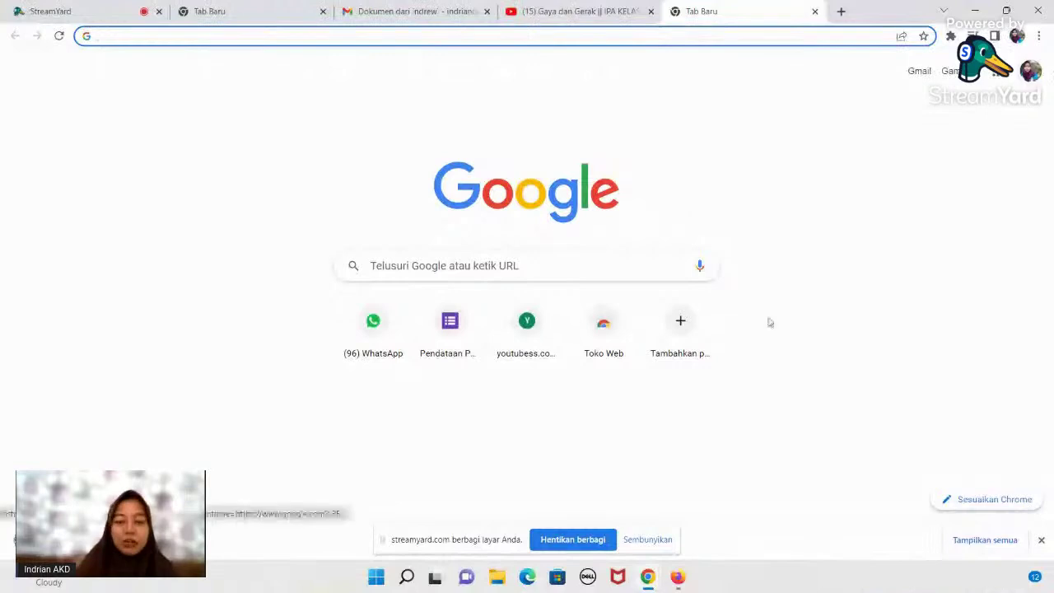
# Step: Switch to Firefox and sign in to the teacher's listed Google account by entering the account password
pyautogui.moveTo(678, 579)
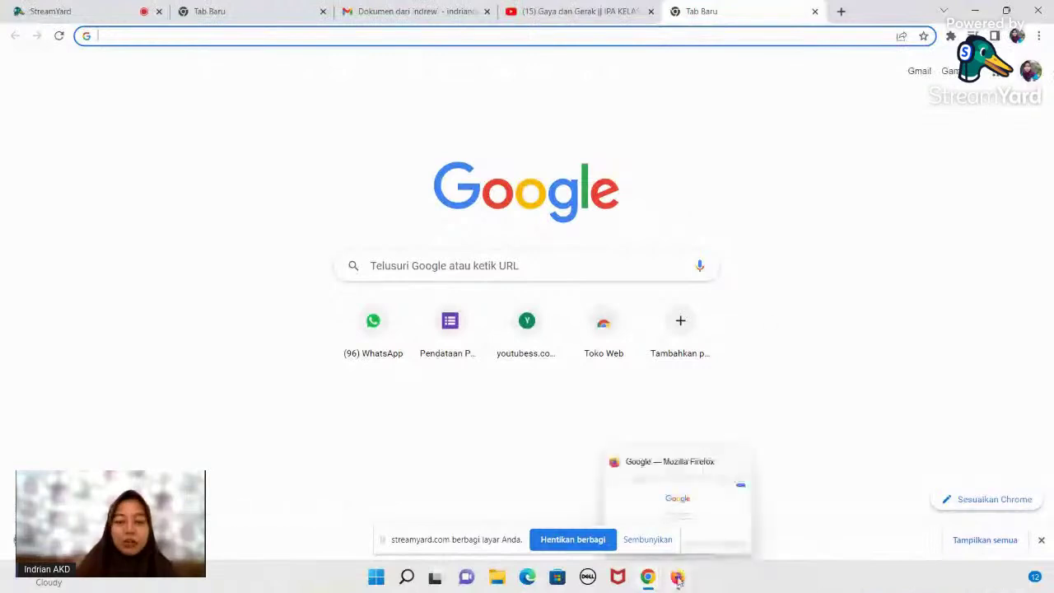
pyautogui.click(678, 578)
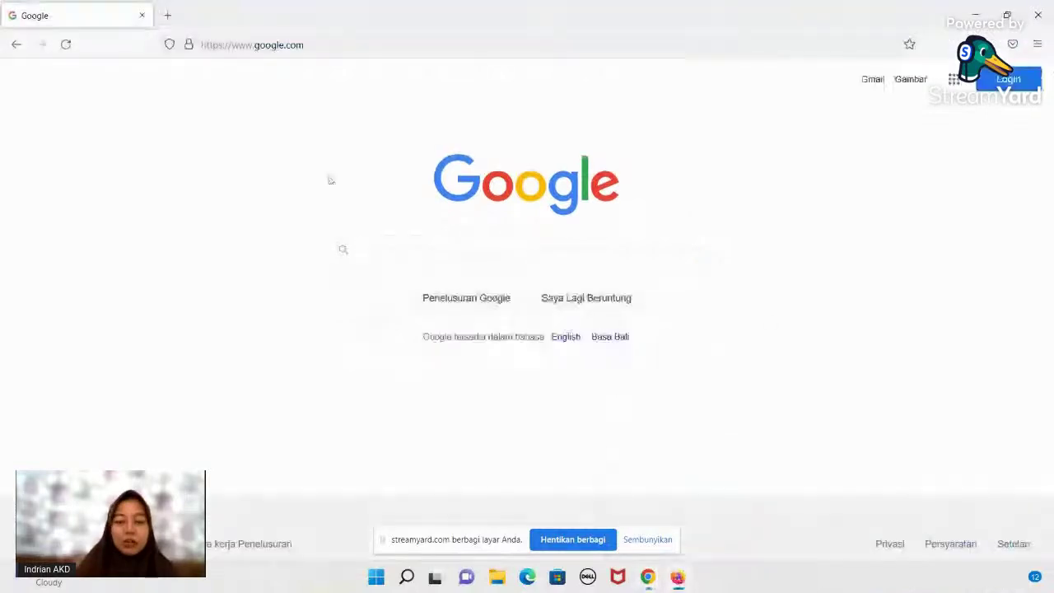
pyautogui.click(1008, 81)
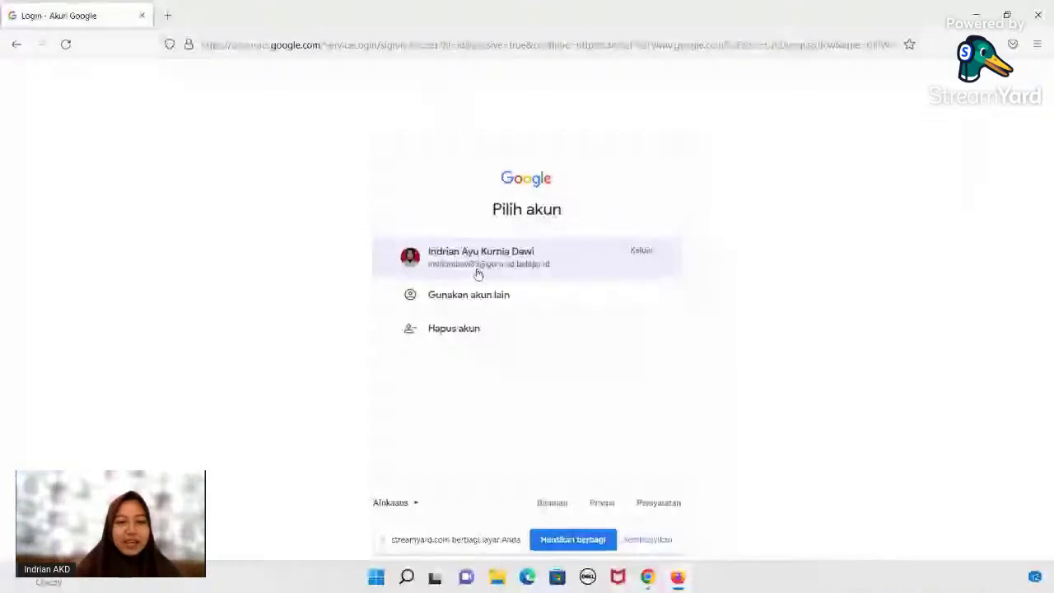
pyautogui.click(541, 269)
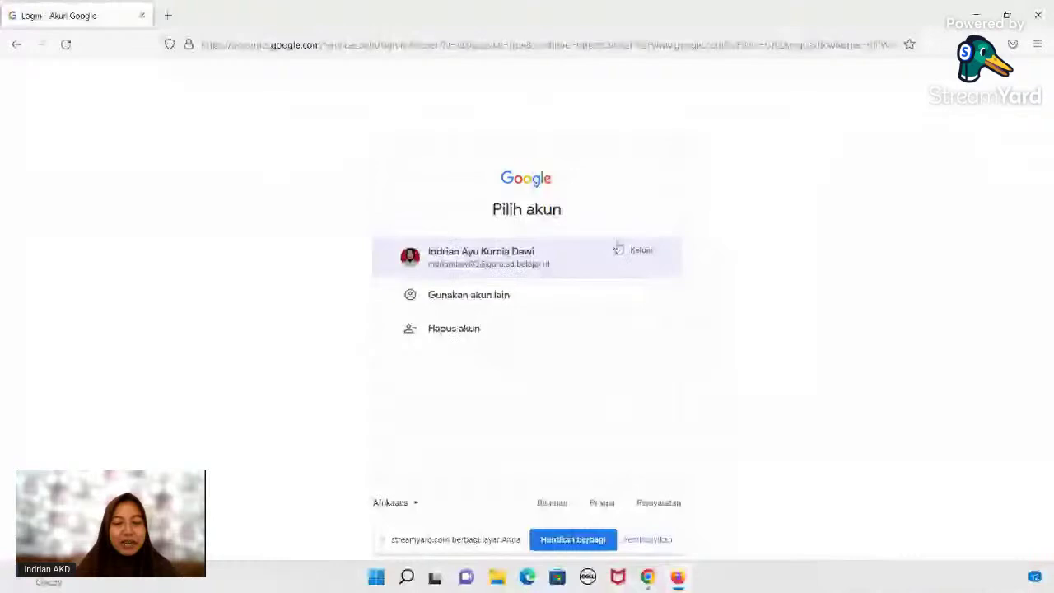
pyautogui.click(505, 268)
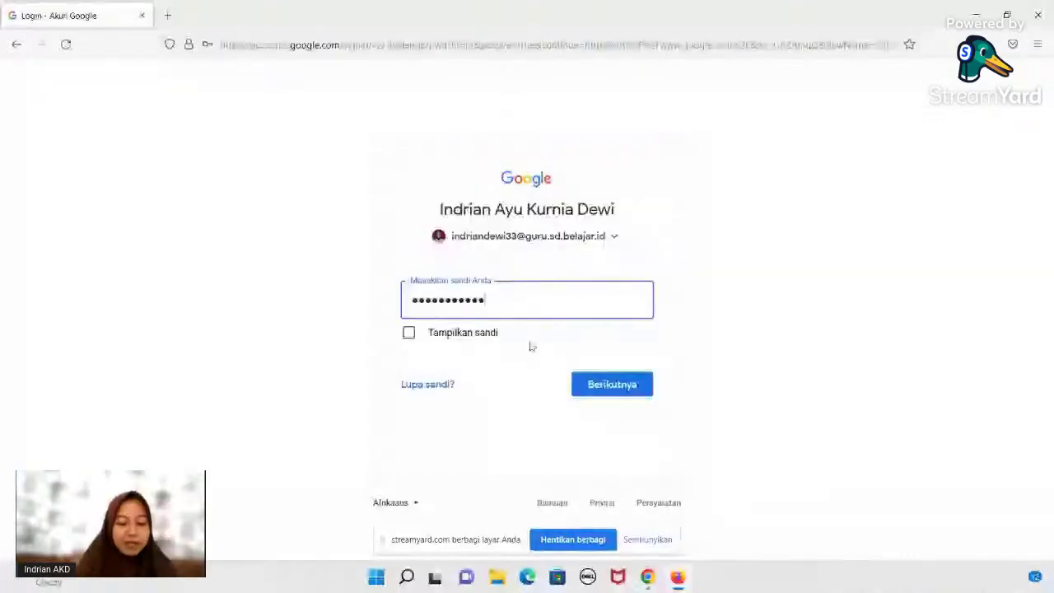
pyautogui.click(604, 388)
pyautogui.click(384, 216)
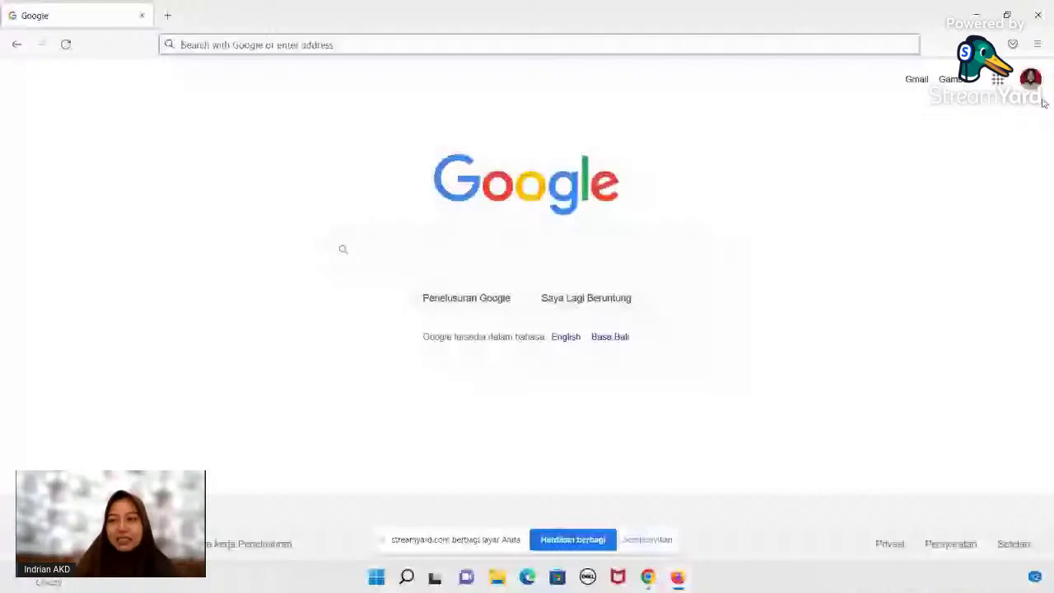
# Step: Open Google Kalender from the Google home page
pyautogui.click(997, 80)
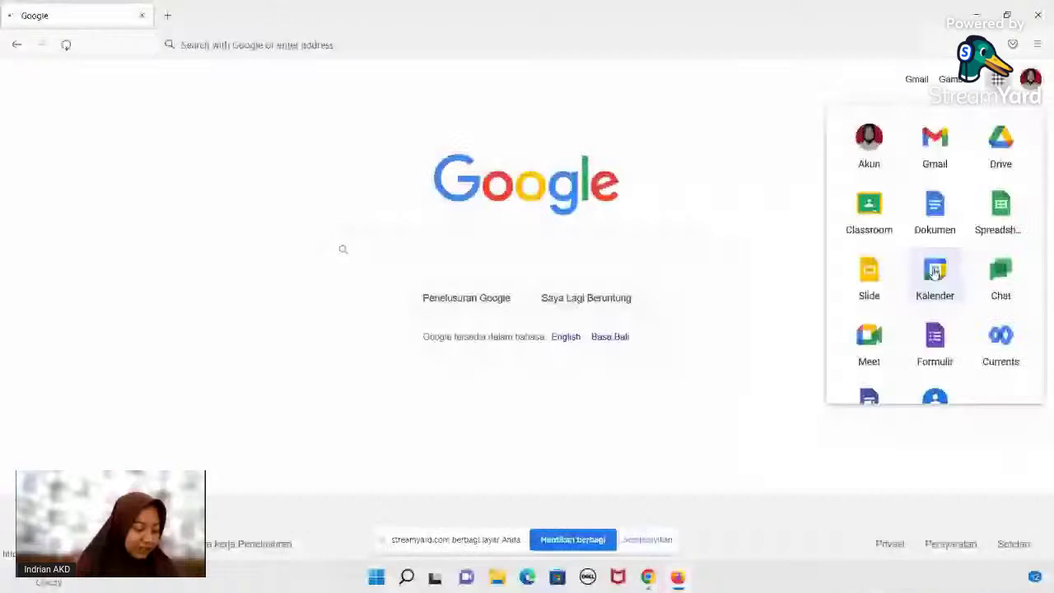
pyautogui.click(935, 276)
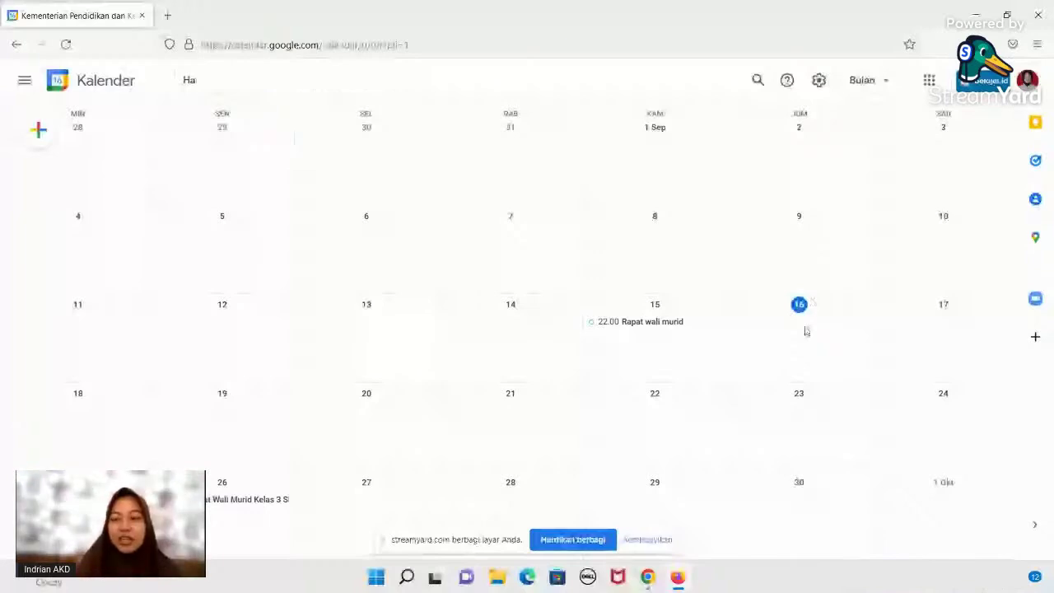
# Step: Show the calendar in the Hari, Minggu, Bulan, Tahun, Jadwal and 4 hari views, and return to the Bulan view
pyautogui.click(883, 82)
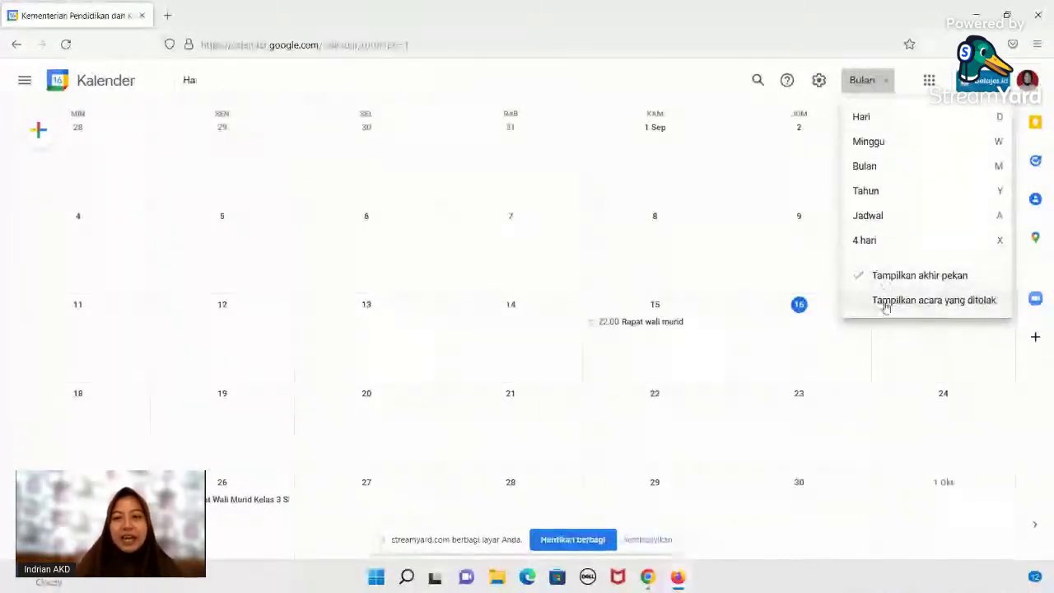
pyautogui.click(890, 121)
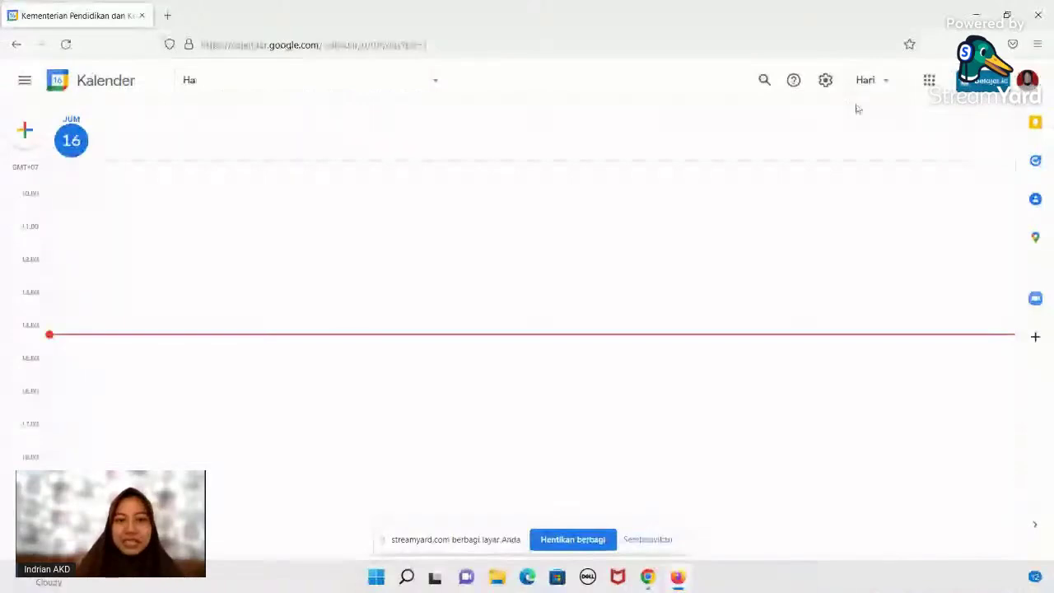
pyautogui.click(884, 84)
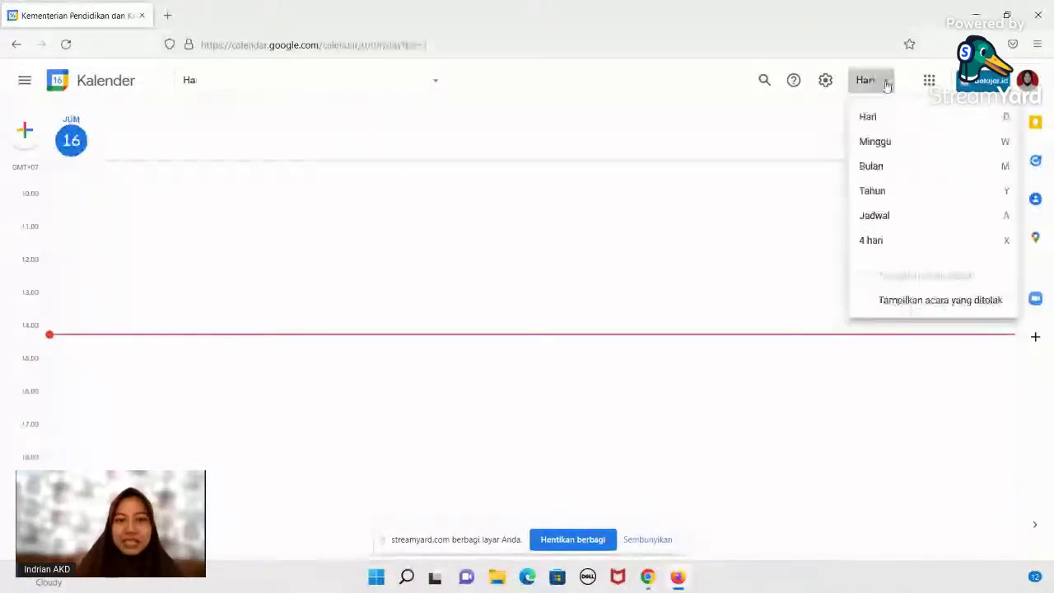
pyautogui.click(888, 144)
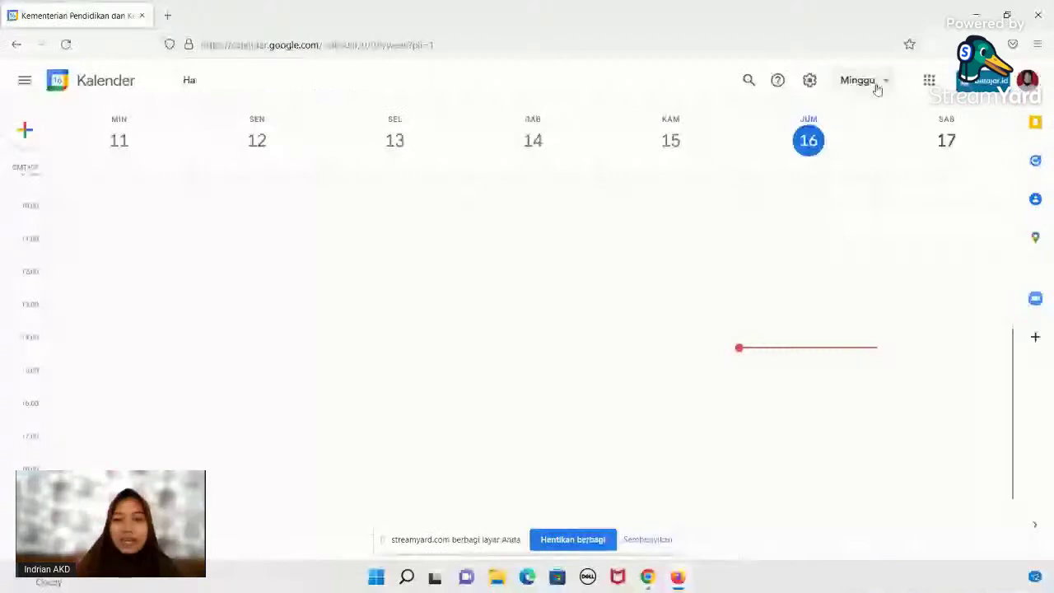
pyautogui.press('m')
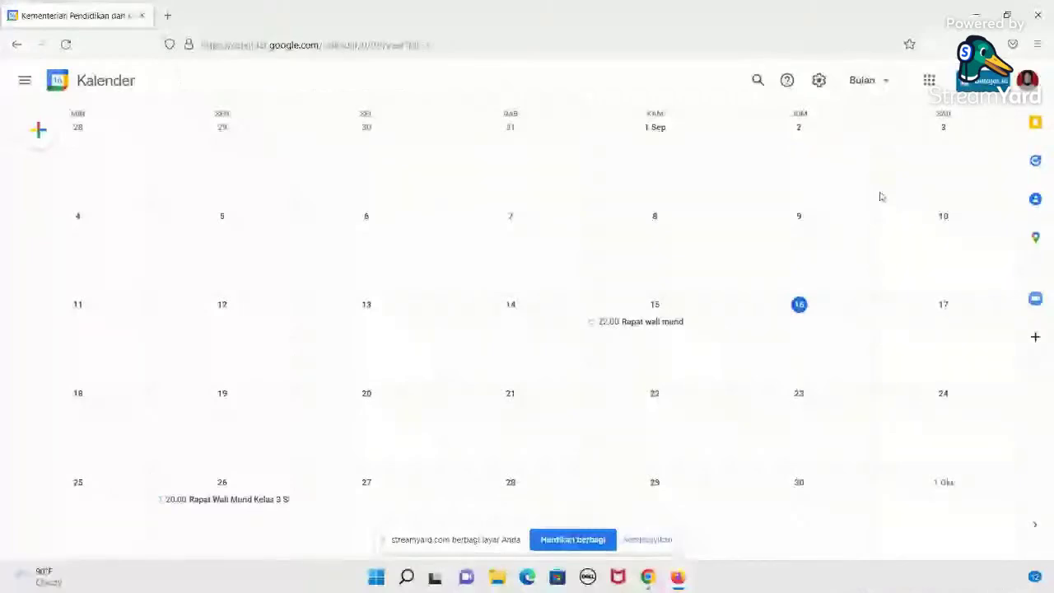
pyautogui.press('y')
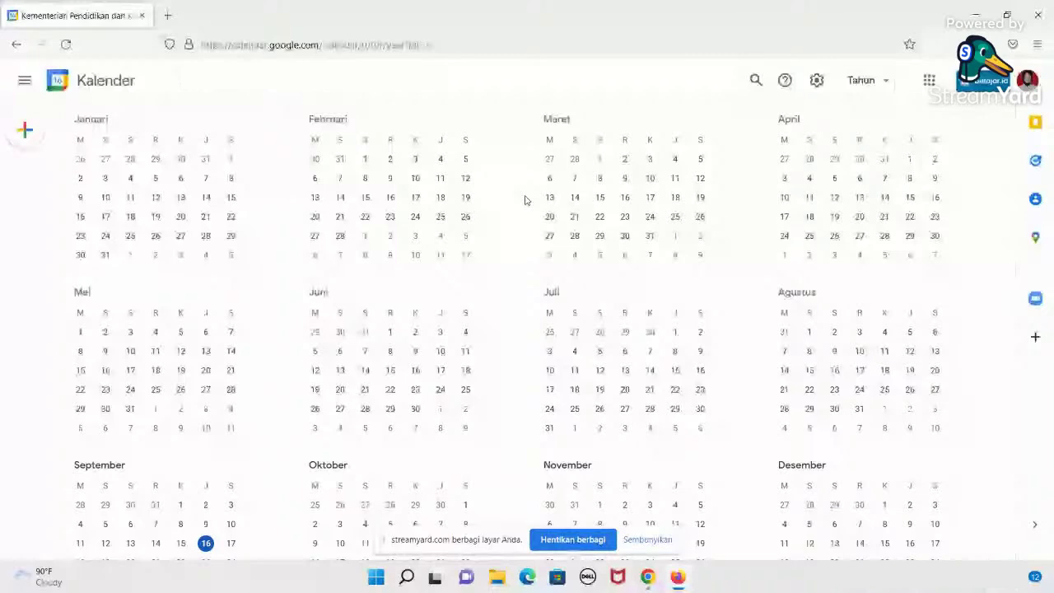
pyautogui.press('a')
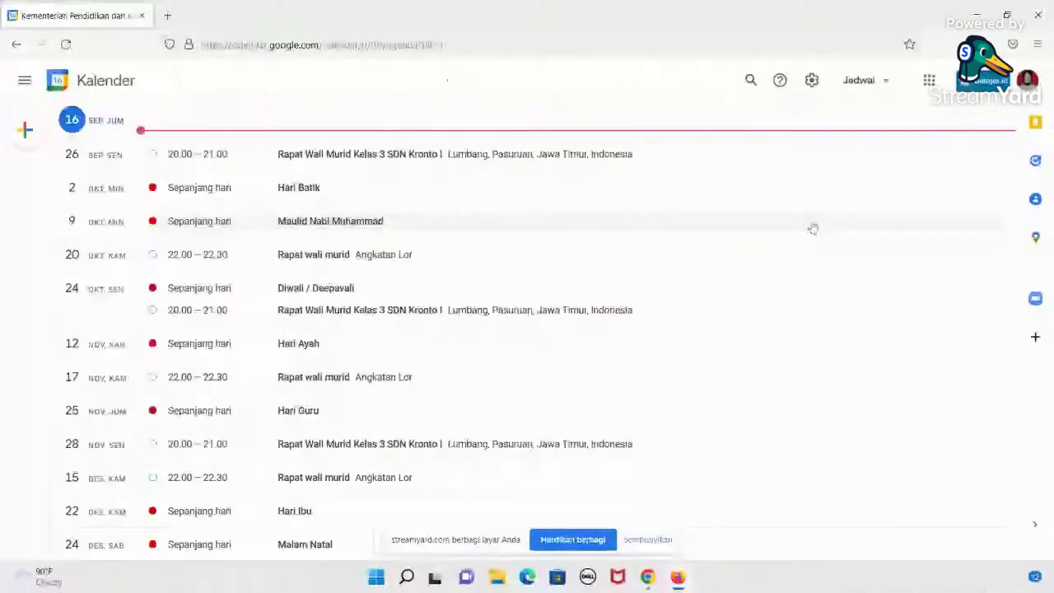
pyautogui.press('x')
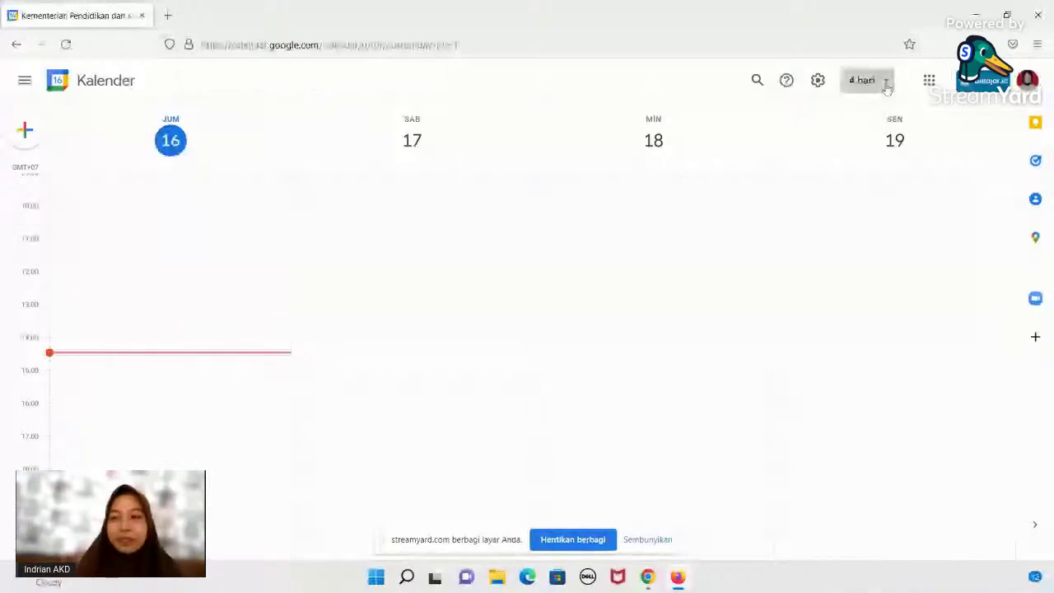
pyautogui.click(886, 85)
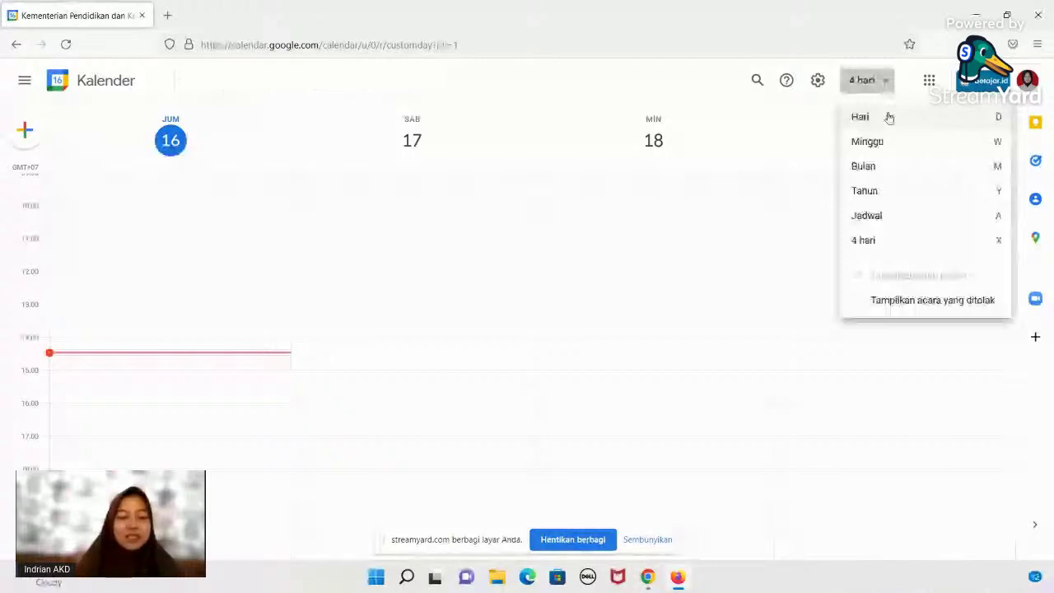
pyautogui.click(863, 165)
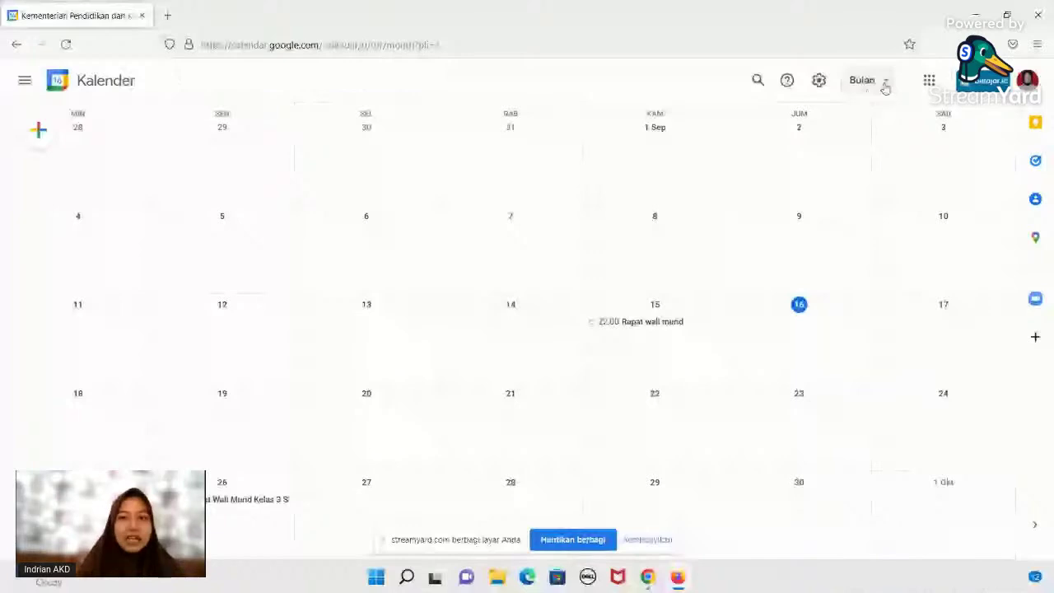
# Step: Create an event on 20 September and title it "Pembelajaran IPAS"
pyautogui.click(367, 414)
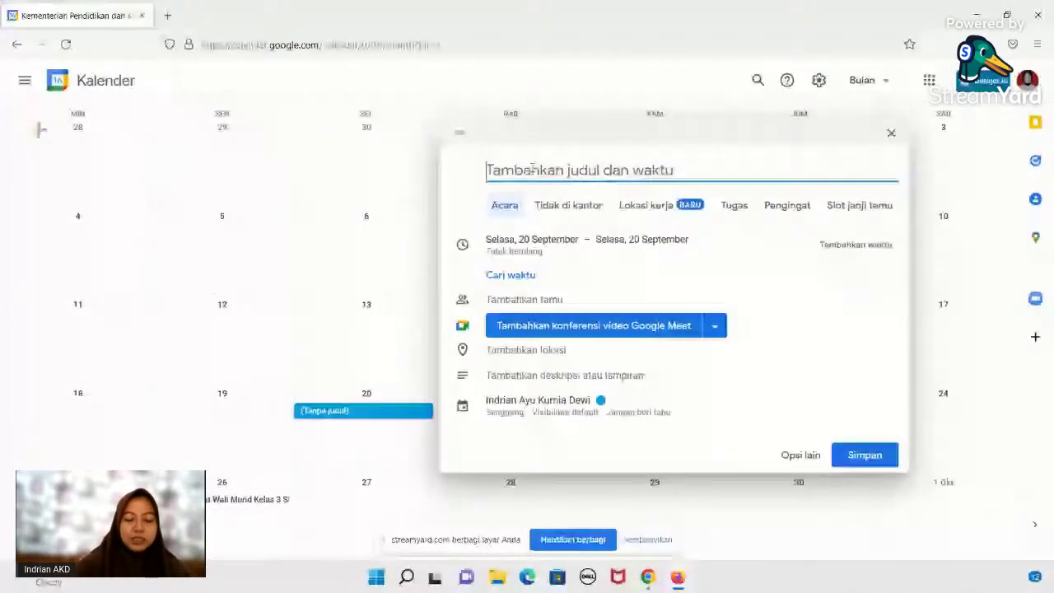
pyautogui.write('Pembelajaran')
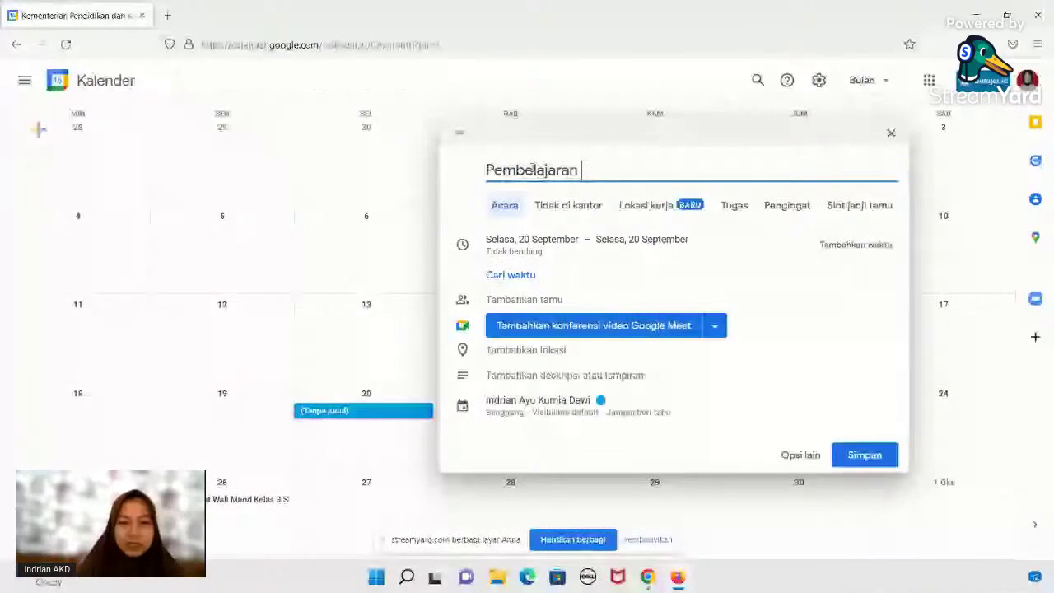
pyautogui.write('IPAS')
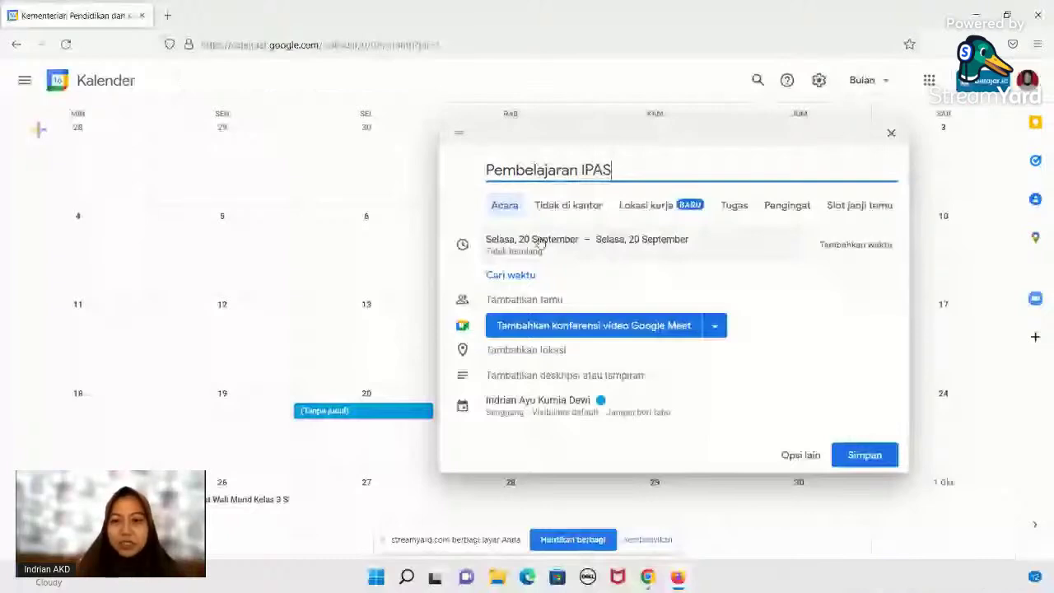
# Step: Add a time to the Pembelajaran IPAS event and set its start to 08.00
pyautogui.click(837, 252)
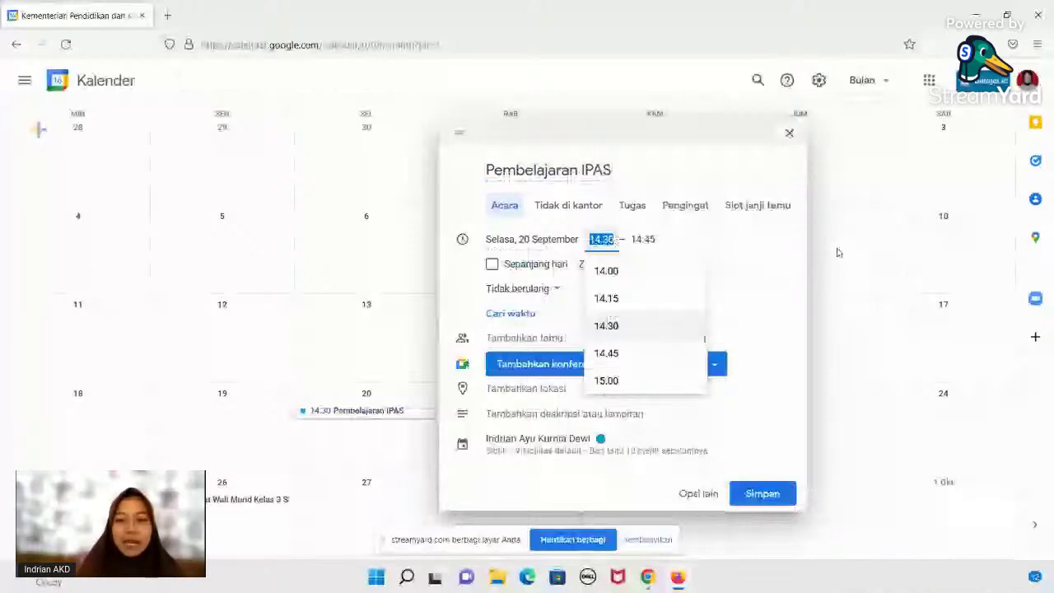
pyautogui.scroll(-5, 703, 365)
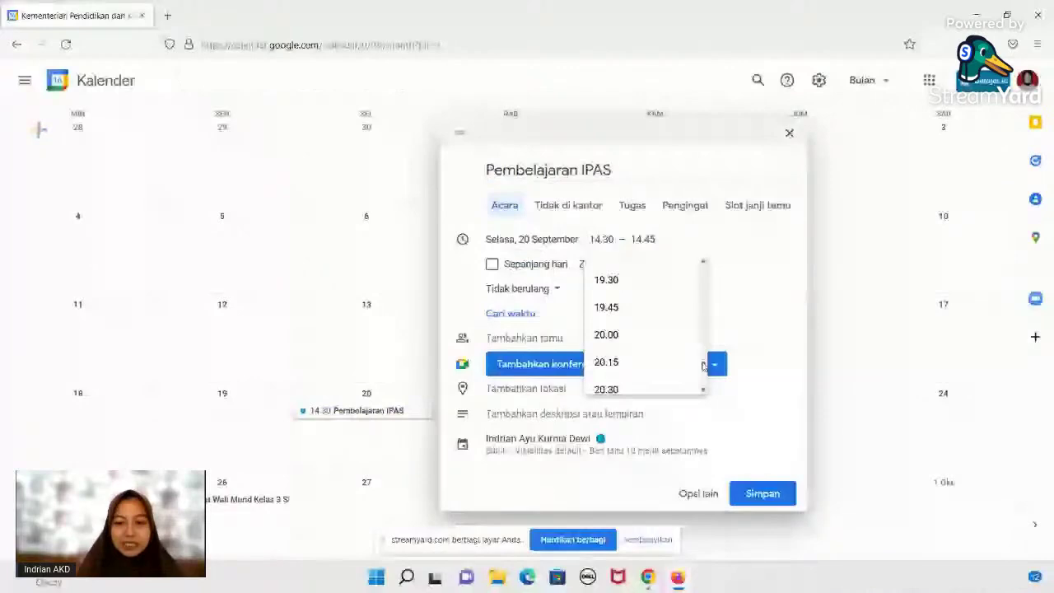
pyautogui.click(607, 307)
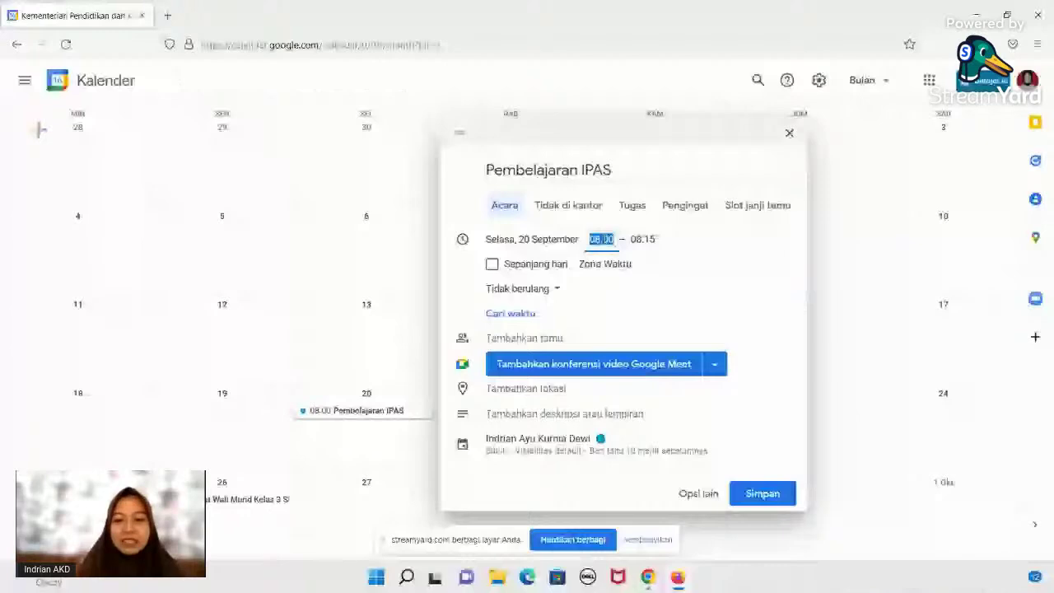
# Step: Set the end time of the Pembelajaran IPAS event to 09.00
pyautogui.click(642, 238)
pyautogui.scroll(-2, 740, 388)
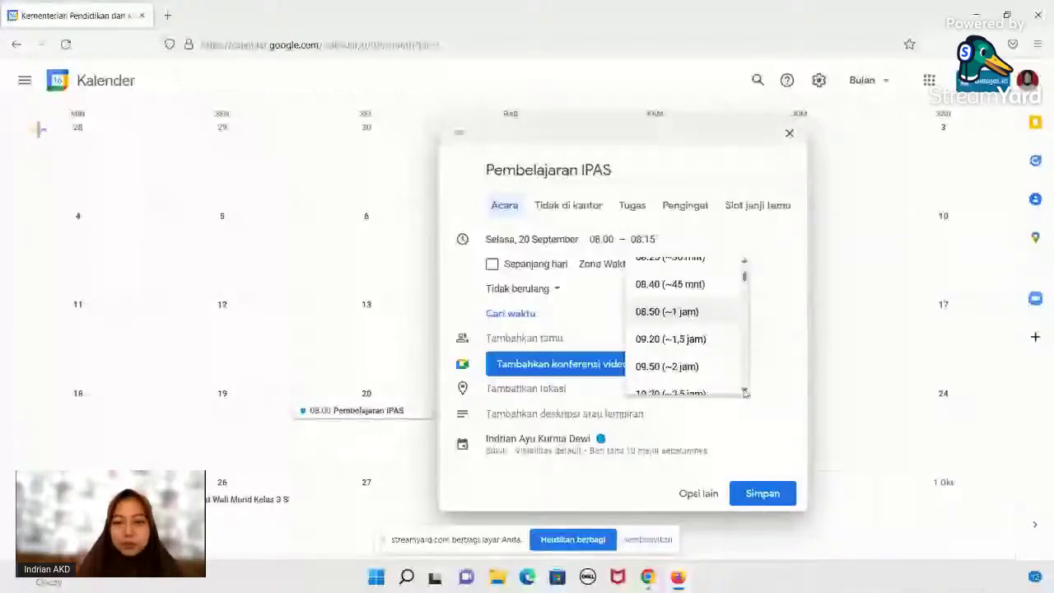
pyautogui.scroll(2, 746, 273)
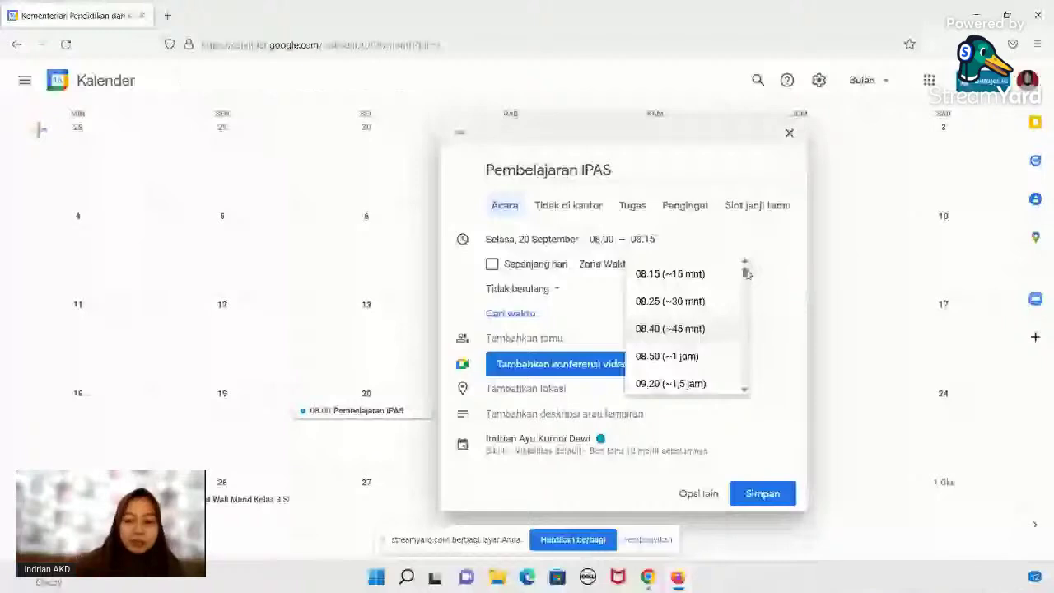
pyautogui.click(656, 241)
pyautogui.press('BackSpace')
pyautogui.press('BackSpace')
pyautogui.press('BackSpace')
pyautogui.press('BackSpace')
pyautogui.write('9.00')
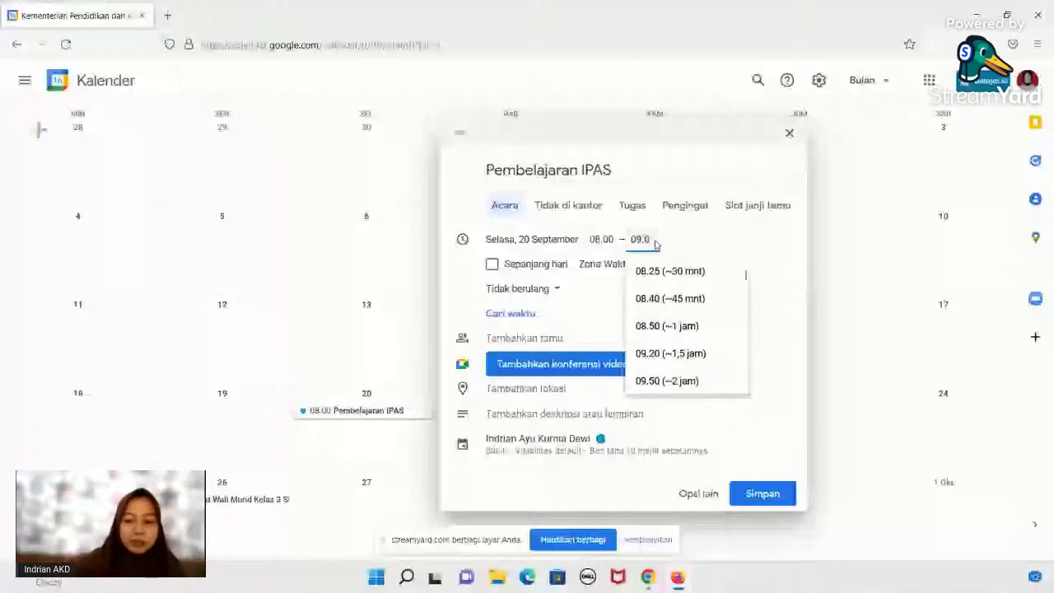
pyautogui.click(722, 238)
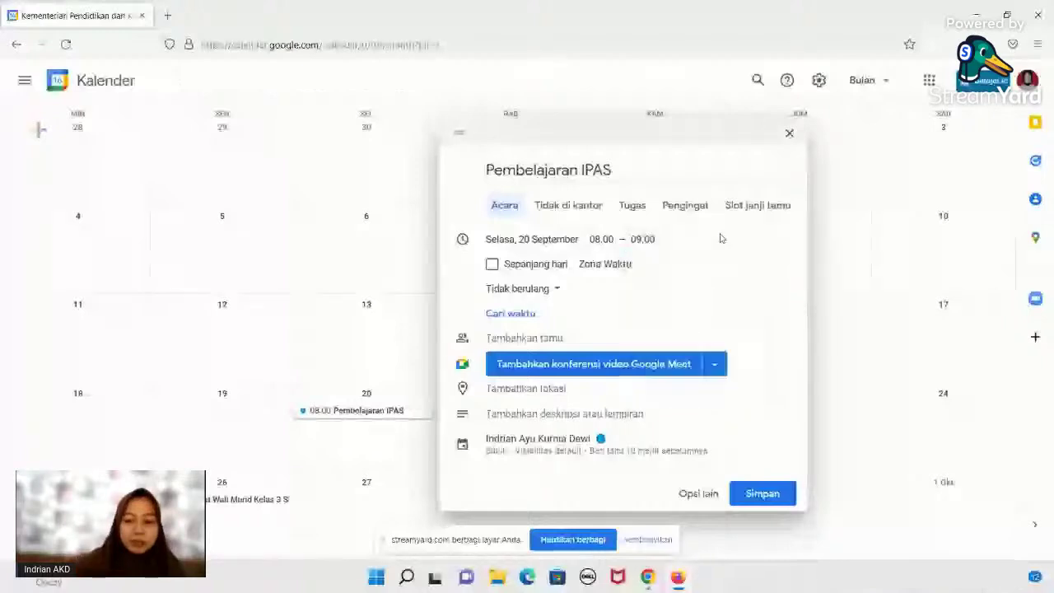
# Step: Turn the Sepanjang hari option on for the event and switch it back off
pyautogui.click(492, 264)
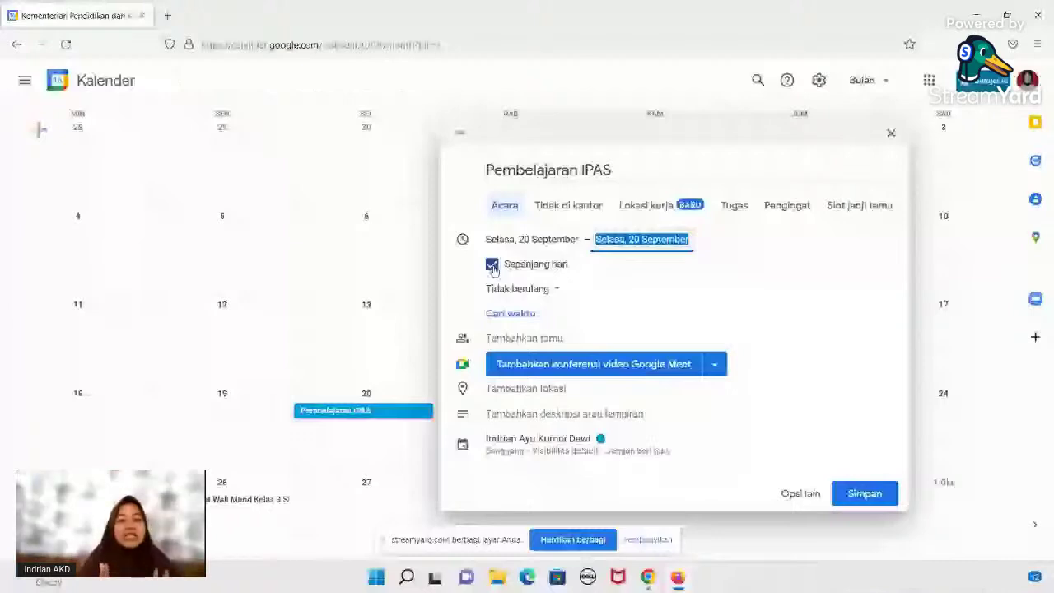
pyautogui.click(491, 264)
# Step: Set the event to repeat every 1 minggu on Tuesday without an end date, using Mingguan pada hari Selasa
pyautogui.click(554, 290)
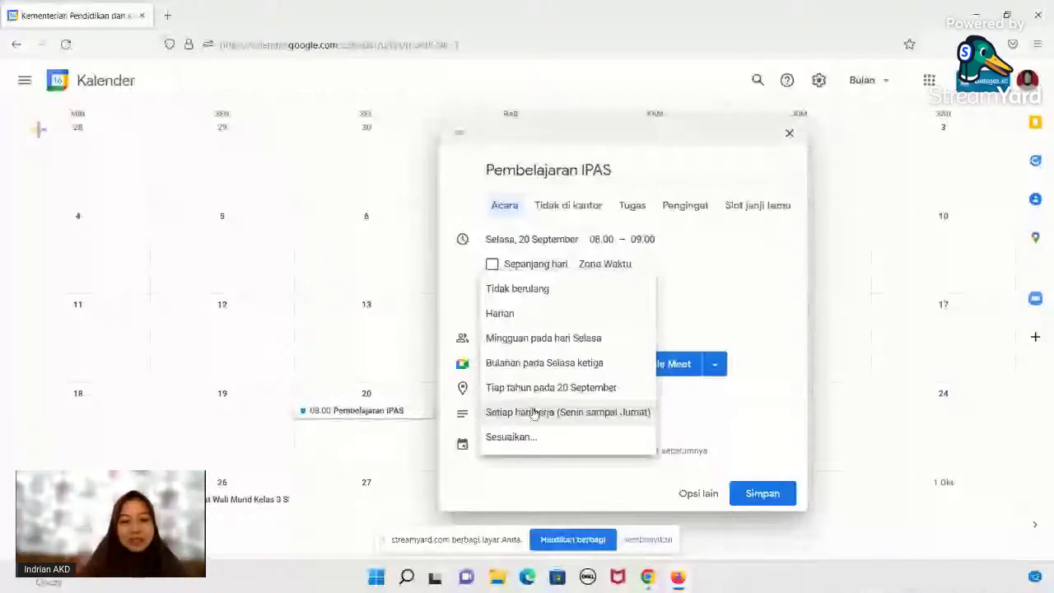
pyautogui.click(510, 436)
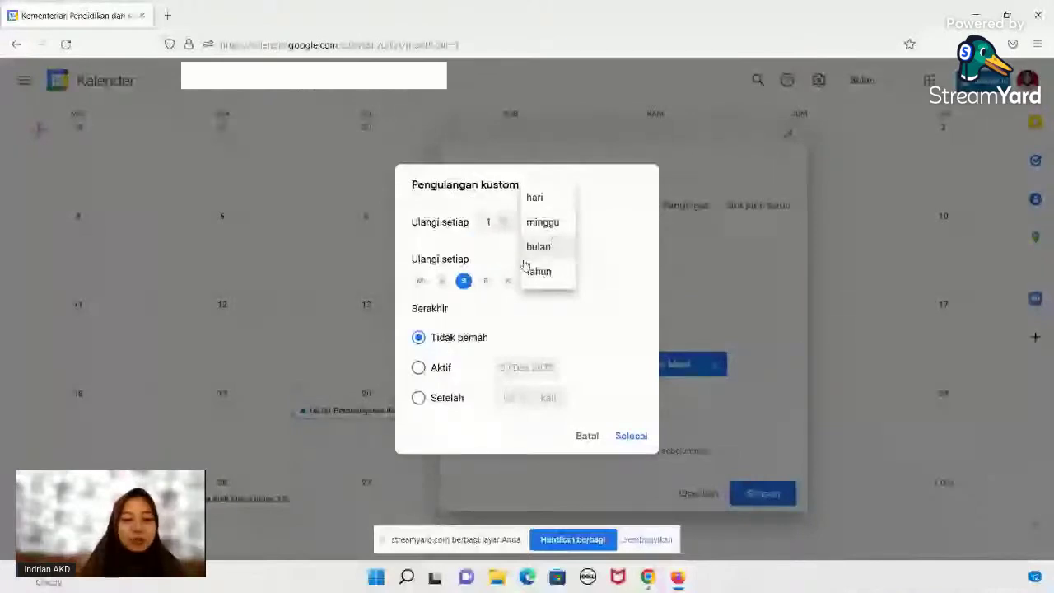
pyautogui.click(628, 269)
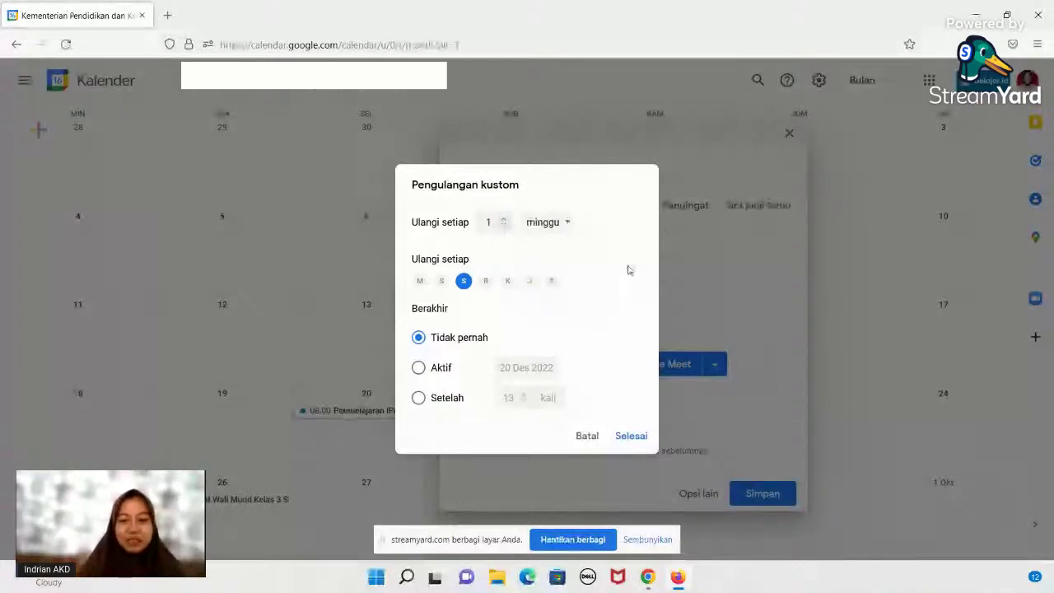
pyautogui.click(623, 440)
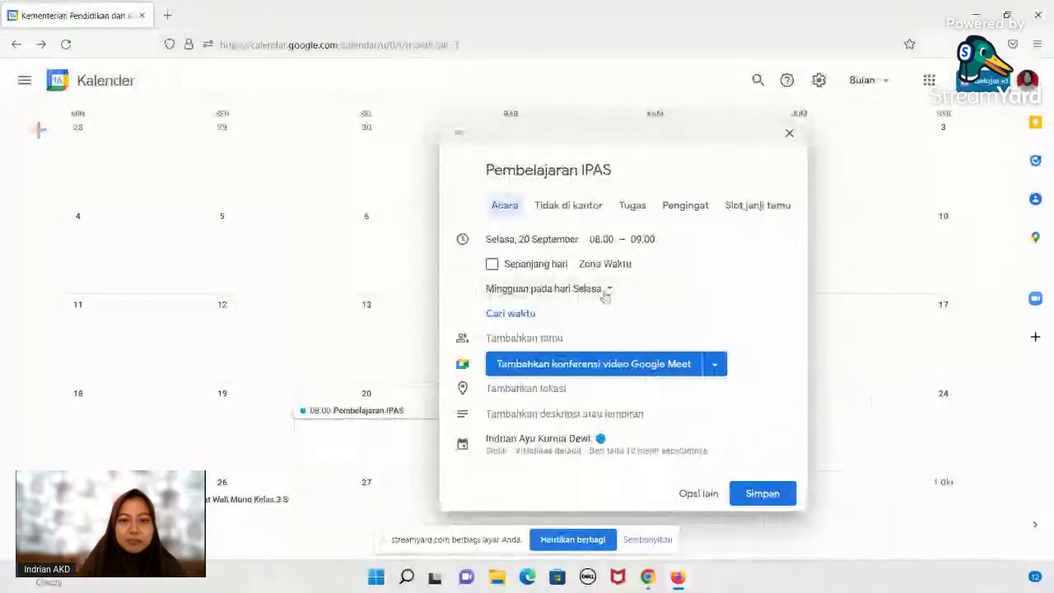
pyautogui.click(603, 293)
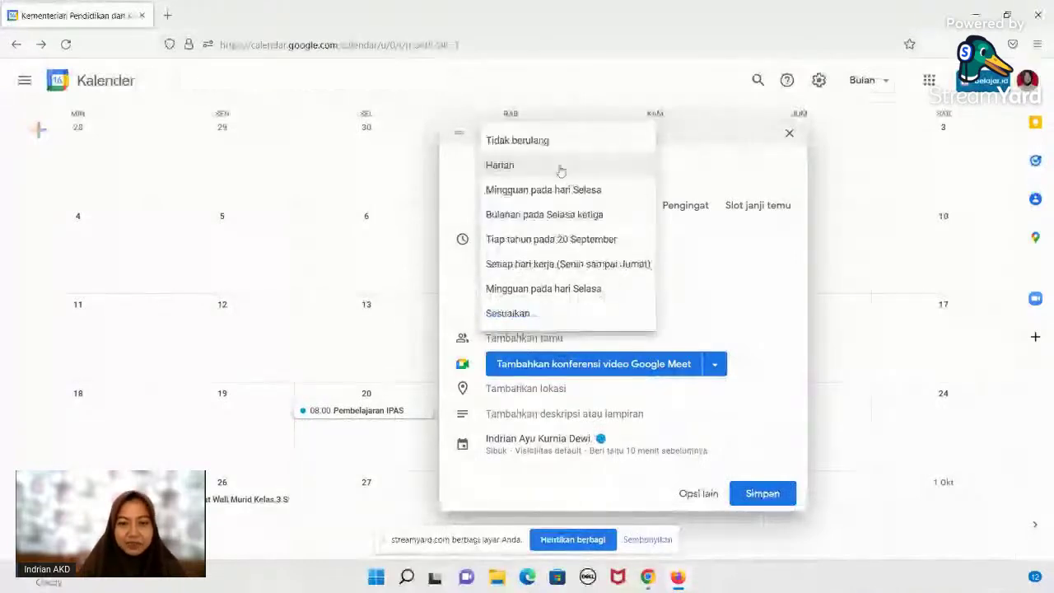
pyautogui.click(557, 190)
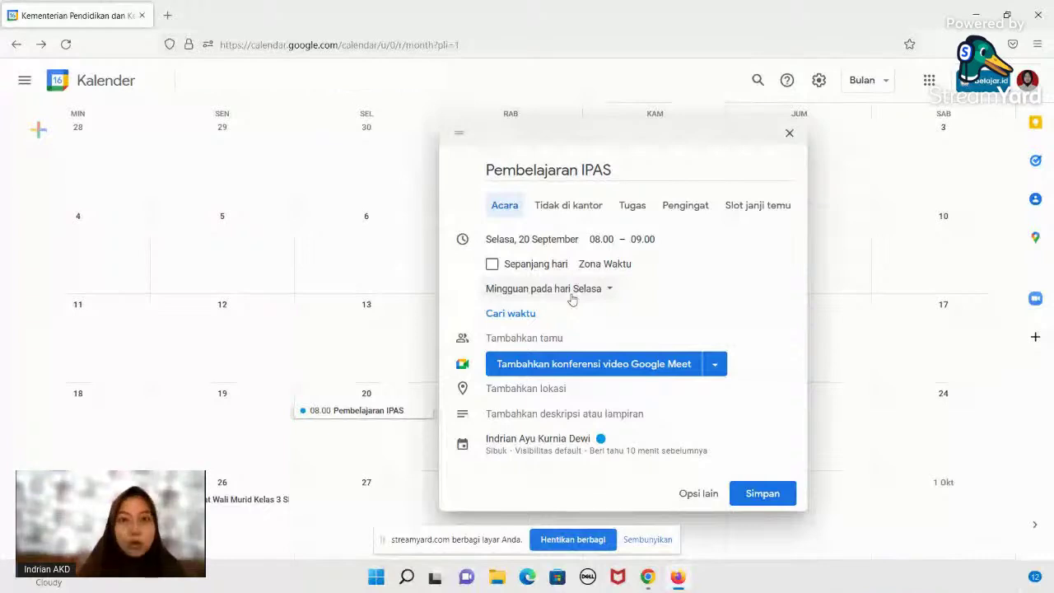
# Step: Invite a guest by e-mail to the Pembelajaran IPAS event and set its location to SD Negeri Sukorejo I
pyautogui.click(607, 339)
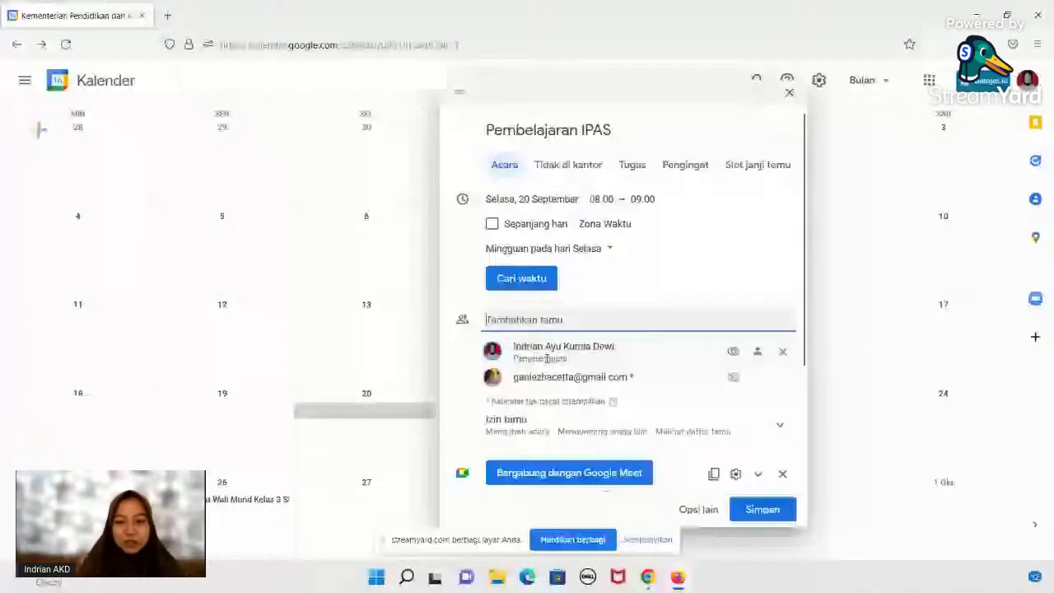
pyautogui.moveTo(805, 363); pyautogui.dragTo(805, 482)
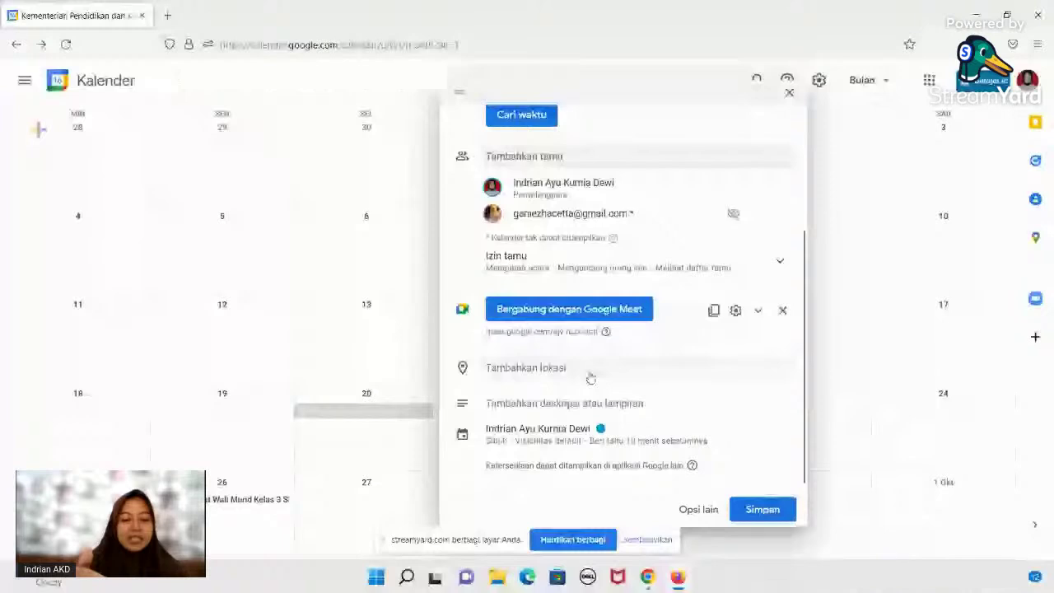
pyautogui.click(590, 373)
pyautogui.write('sd negeri sukorej')
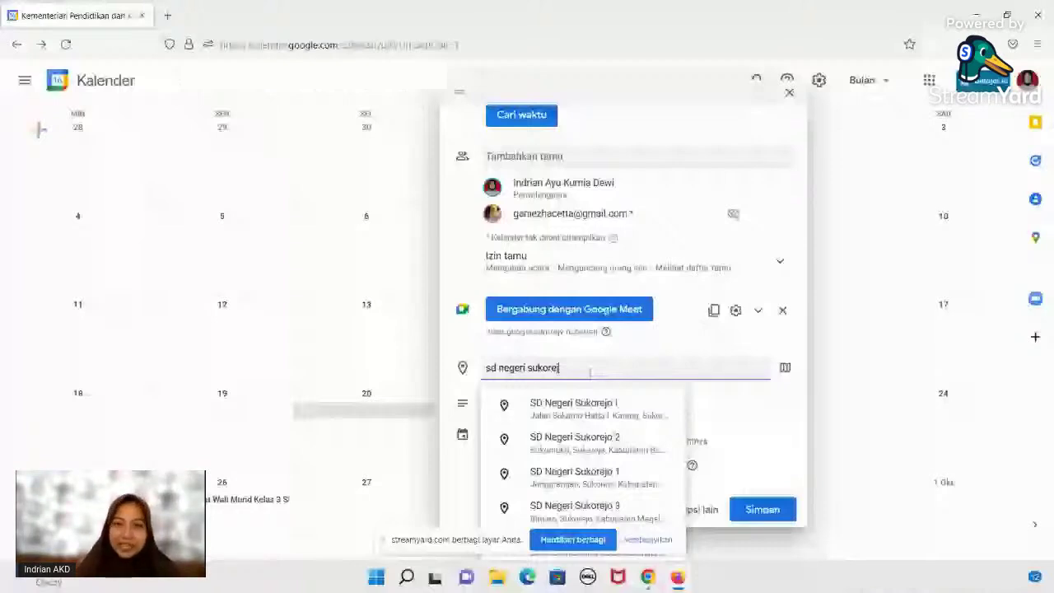
# Step: Expand the event's description and attachments and add a meeting notes document with Buat catatan rapat
pyautogui.click(510, 418)
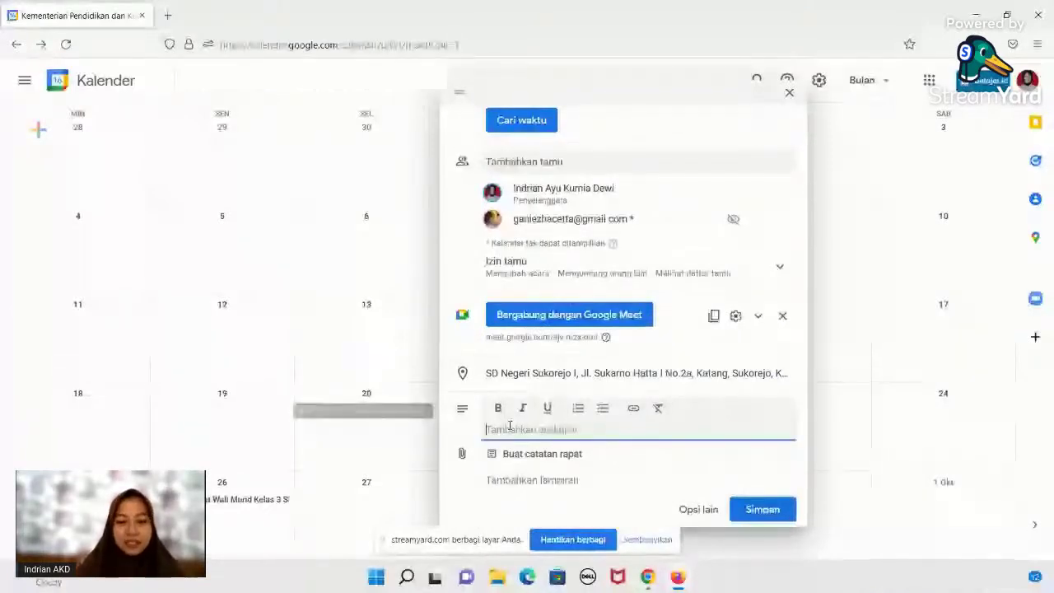
pyautogui.click(462, 457)
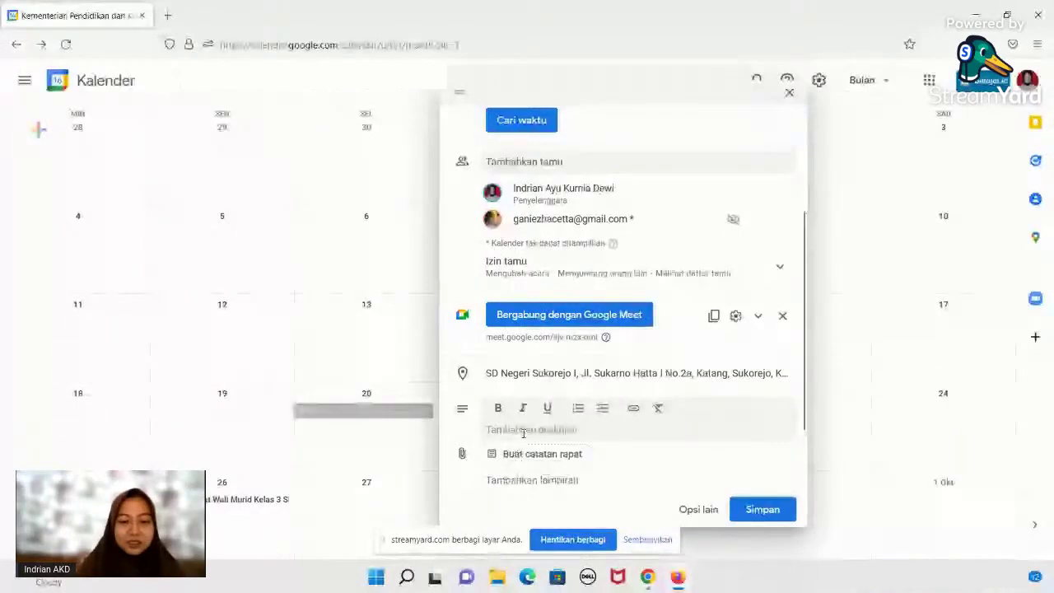
pyautogui.click(550, 453)
pyautogui.scroll(-2, 560, 433)
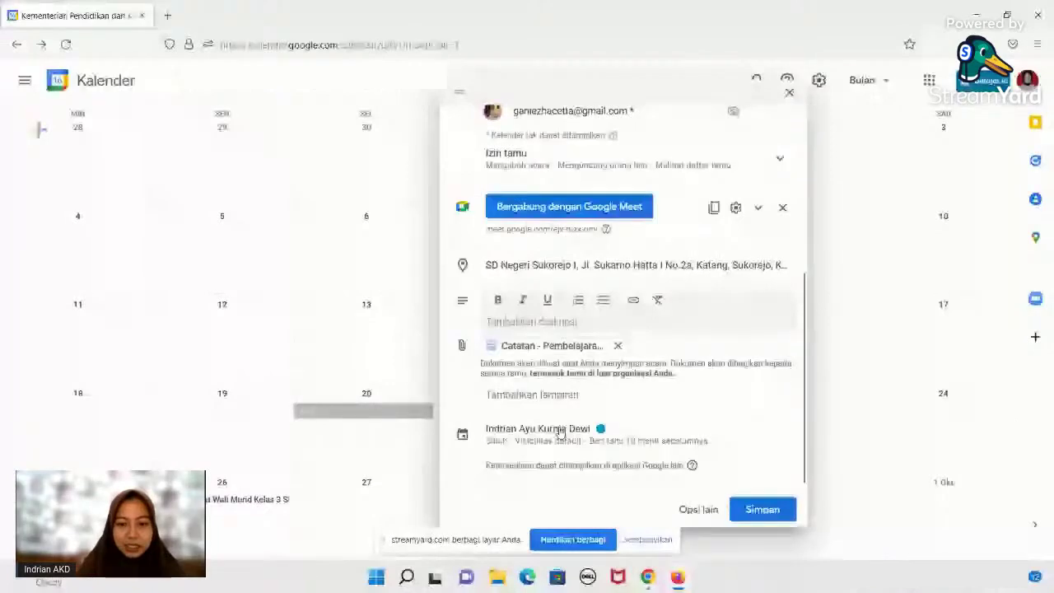
# Step: Attach the recent MATEMATIKA-BS PDF from Google Drive to the event
pyautogui.click(514, 395)
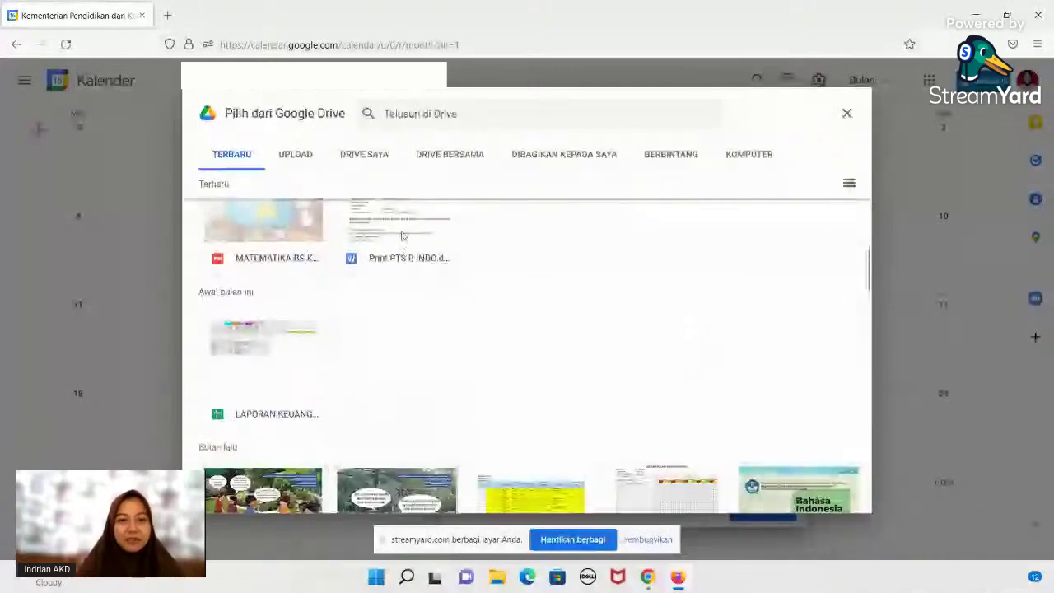
pyautogui.click(275, 234)
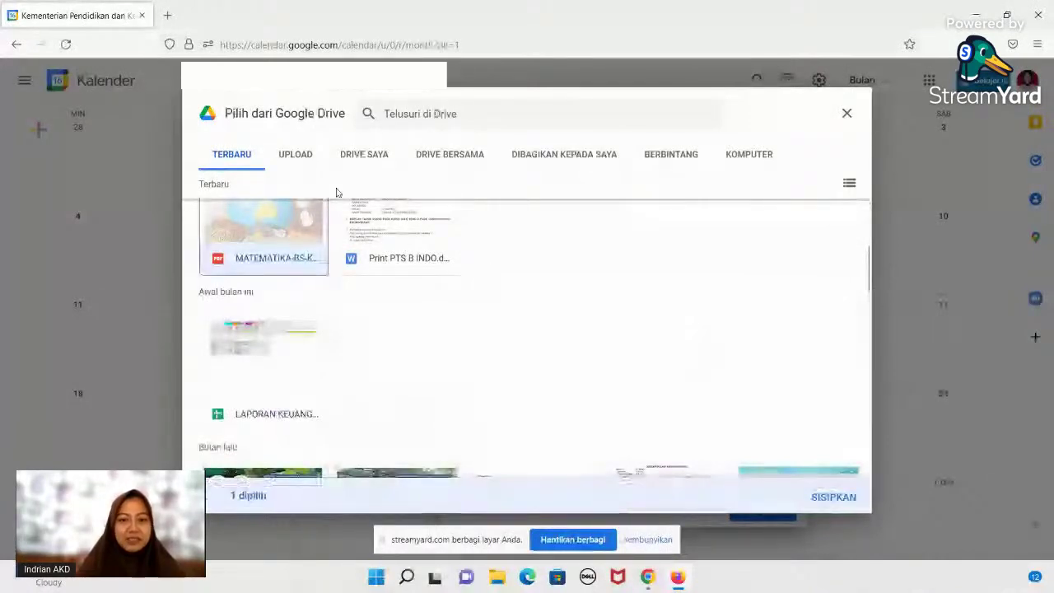
pyautogui.click(815, 500)
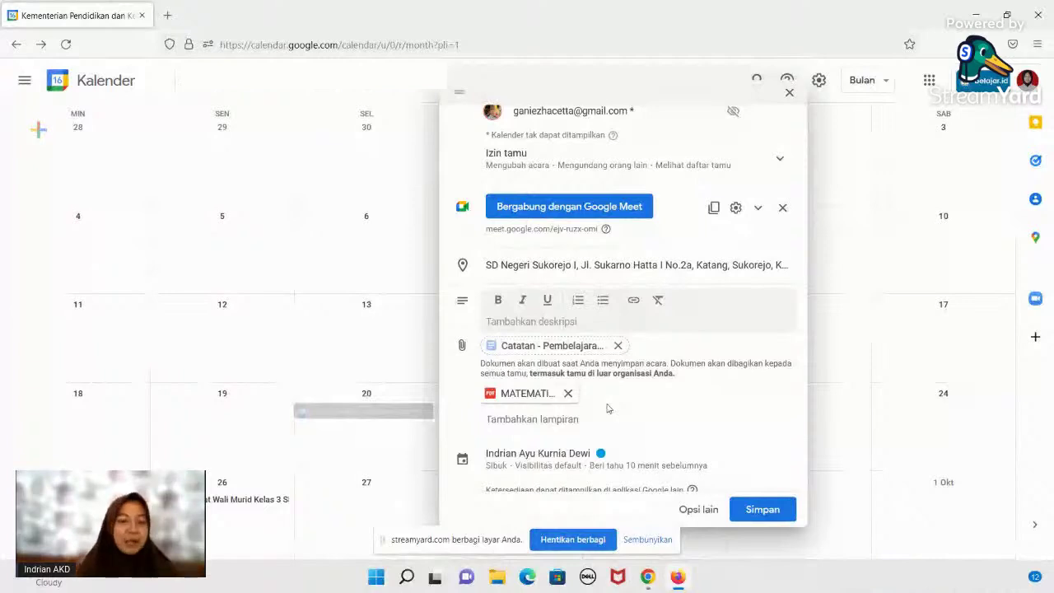
# Step: Insert a link in the event description with the display text Pembelajaran IPAS
pyautogui.click(632, 302)
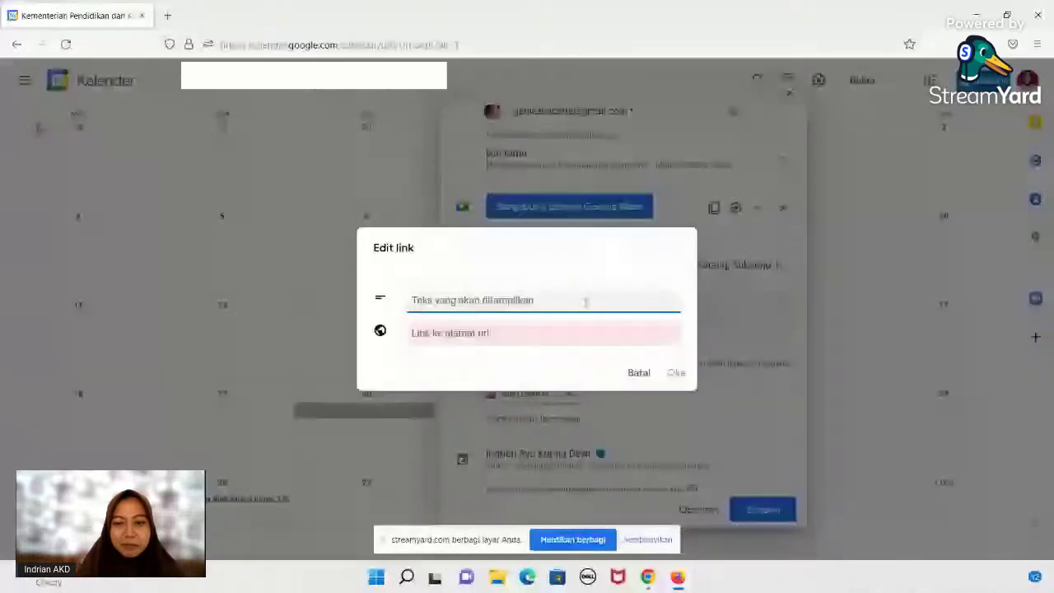
pyautogui.write('Pem')
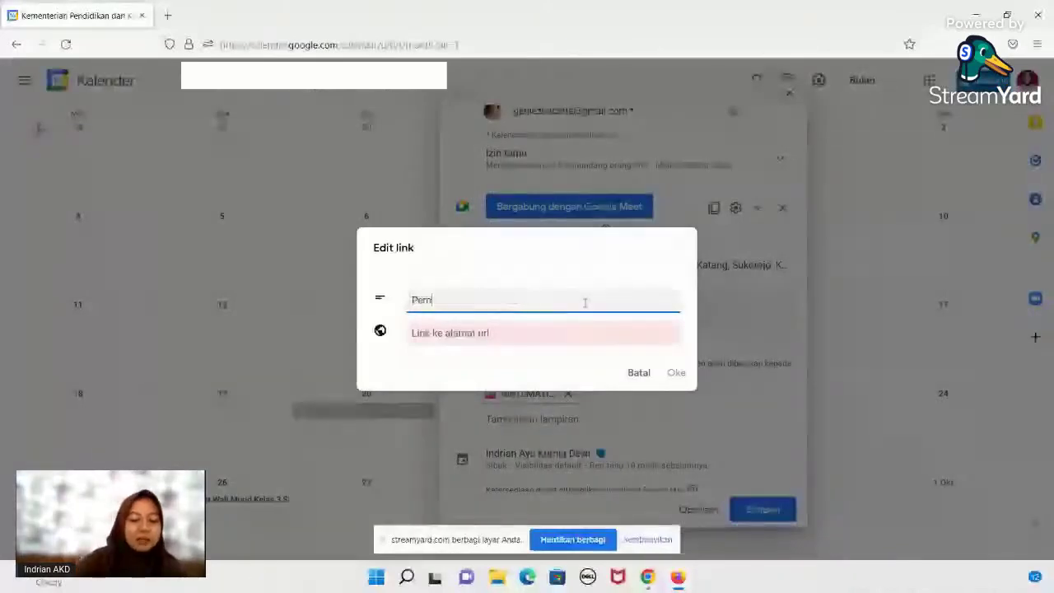
pyautogui.write('belajaran IPAS')
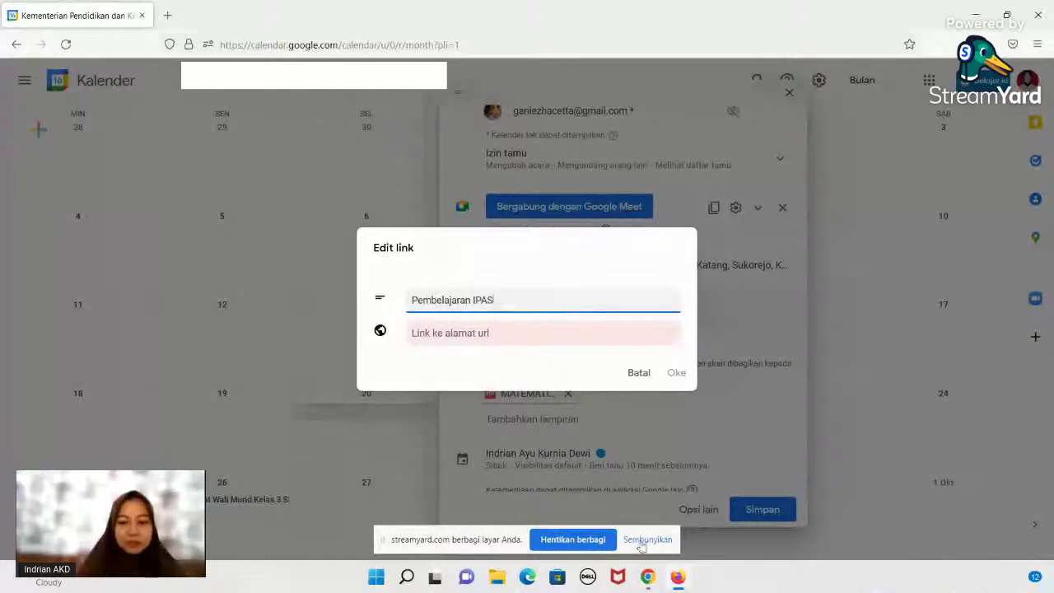
# Step: Copy the address of the YouTube video Gaya dan Gerak in Chrome and use it as the link's URL in Google Kalender
pyautogui.hotkey('alt', 'Tab')
pyautogui.moveTo(663, 585)
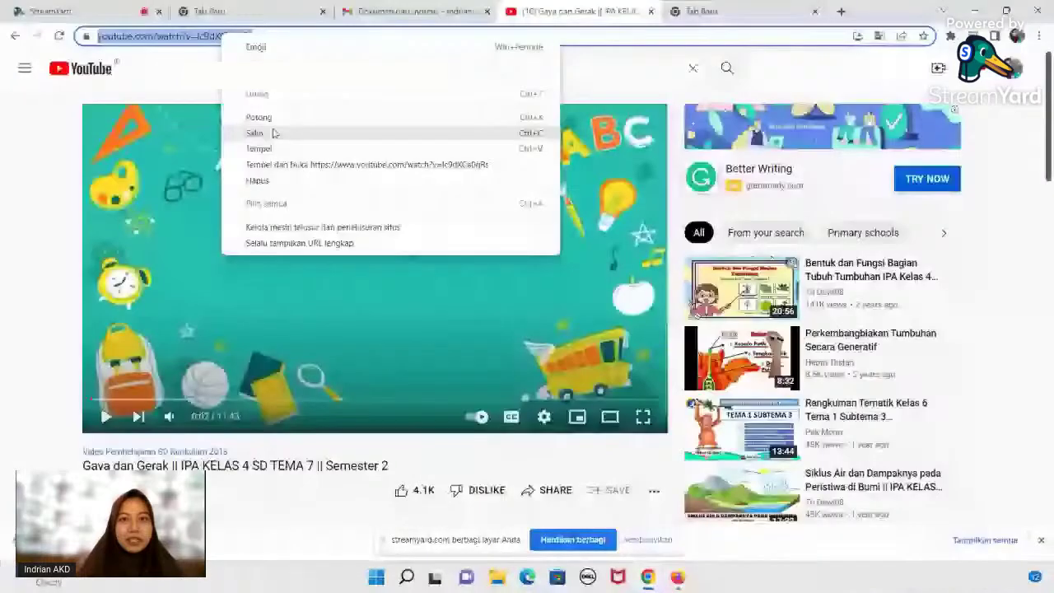
pyautogui.click(274, 133)
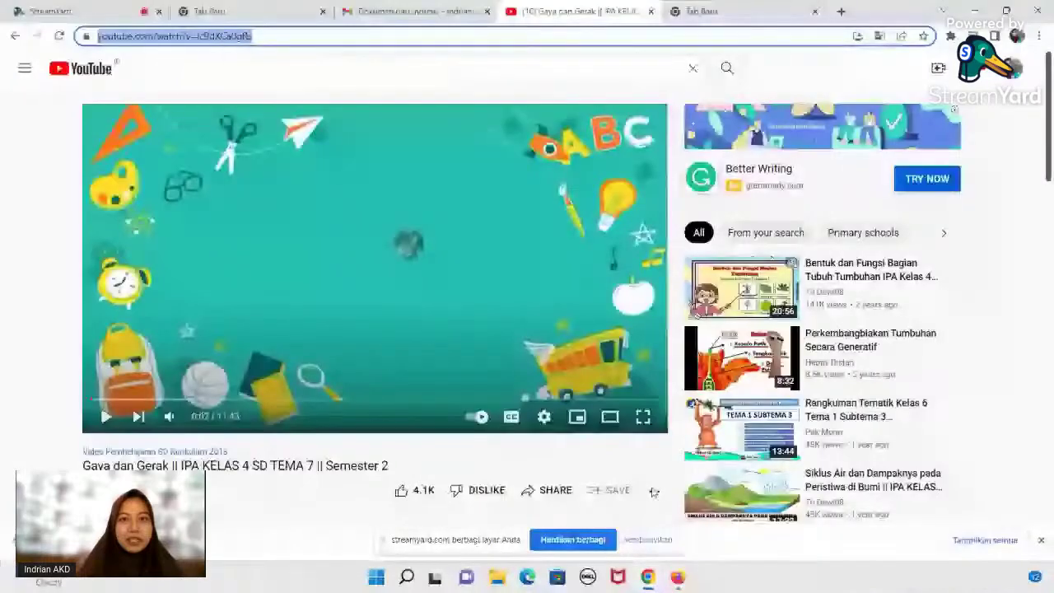
pyautogui.hotkey('alt', 'Tab')
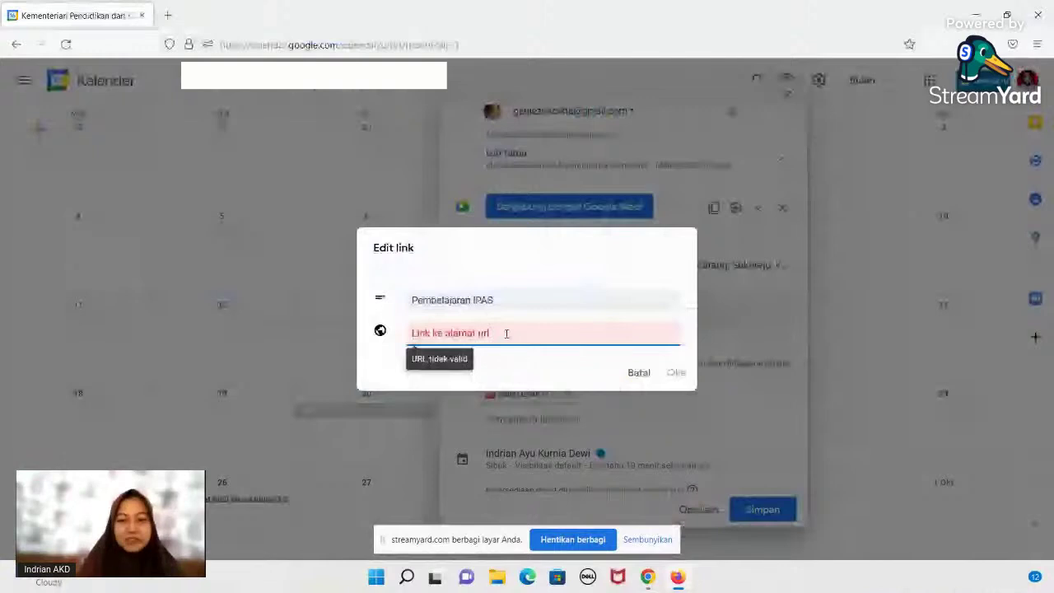
pyautogui.press('Escape')
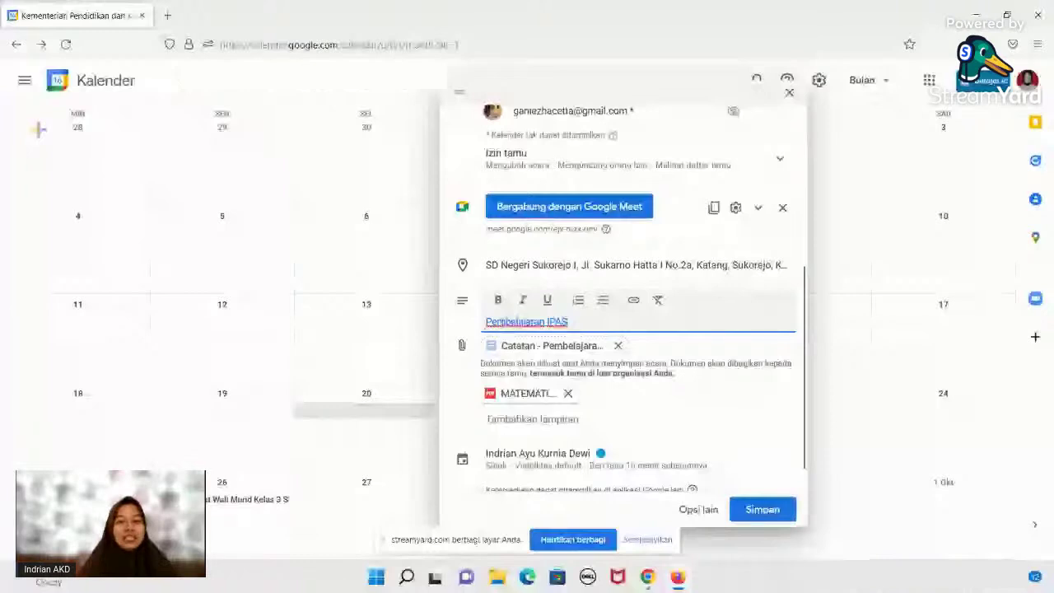
# Step: Open the event's full options and set its notification to 20 menit before the start
pyautogui.scroll(-1, 807, 422)
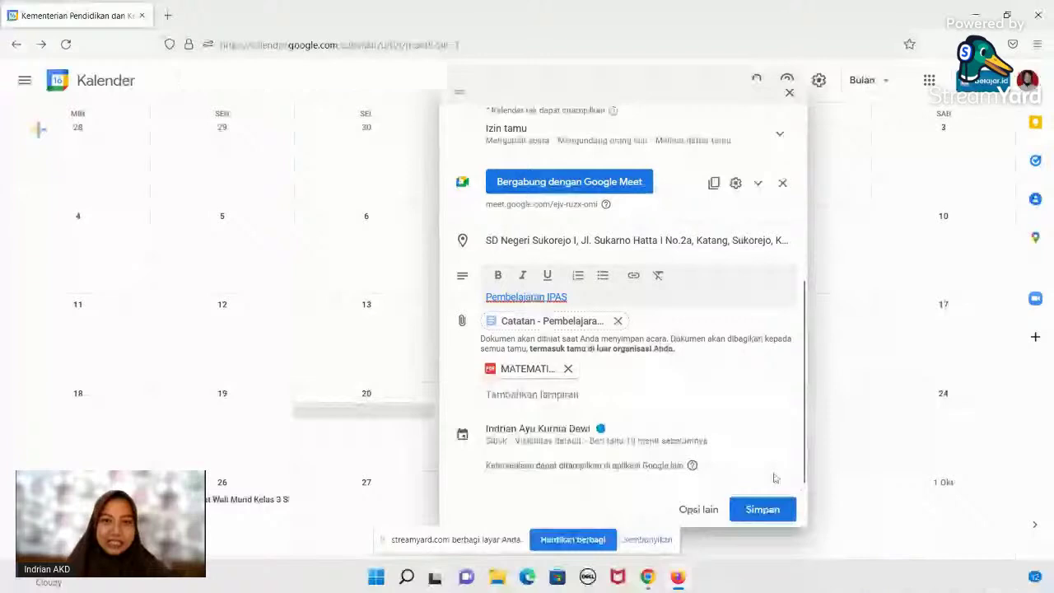
pyautogui.click(698, 510)
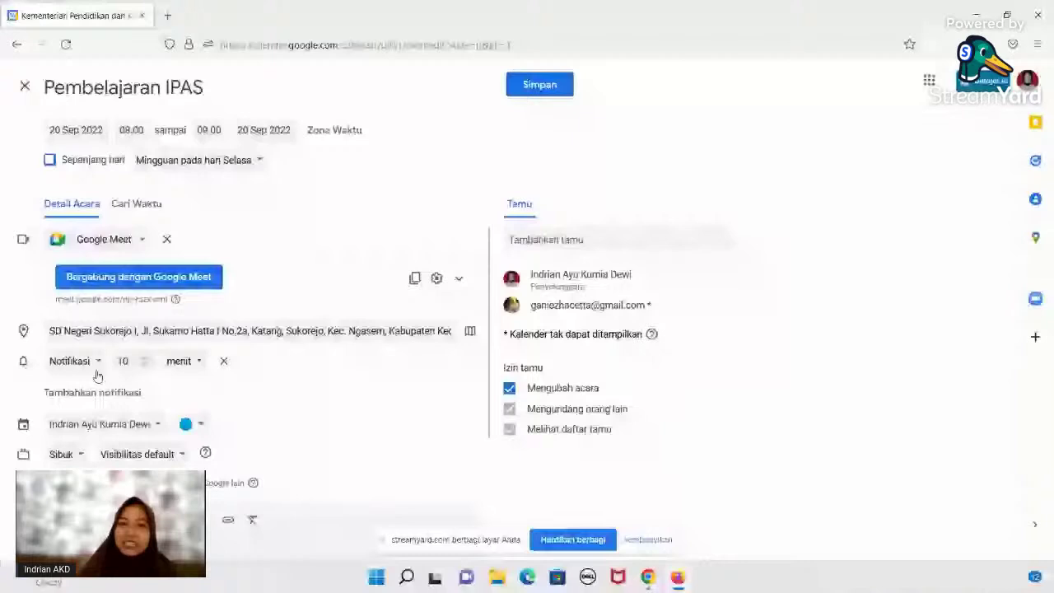
pyautogui.click(144, 366)
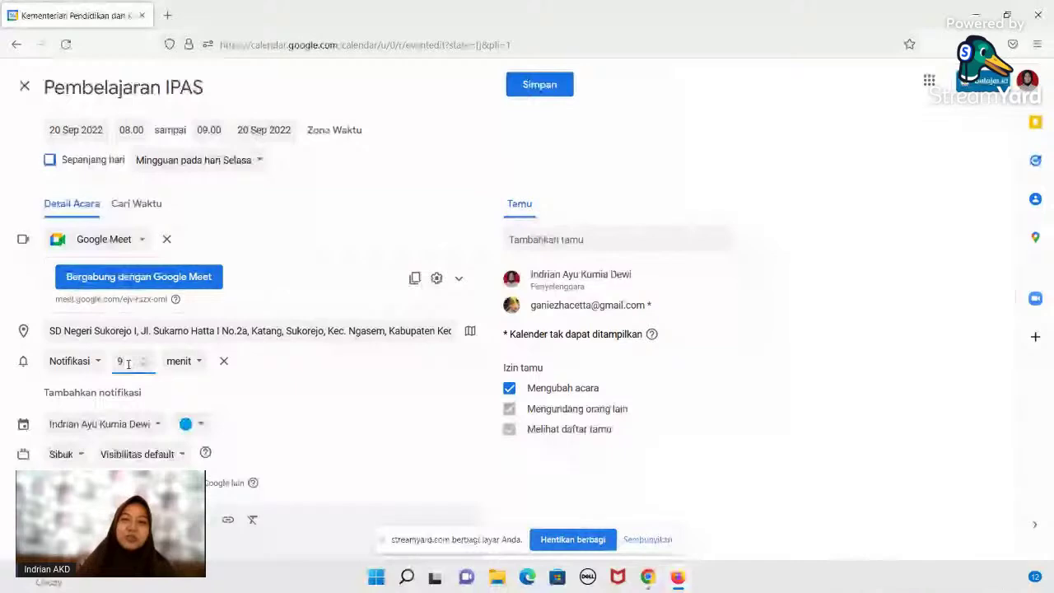
pyautogui.press('BackSpace')
pyautogui.write('20')
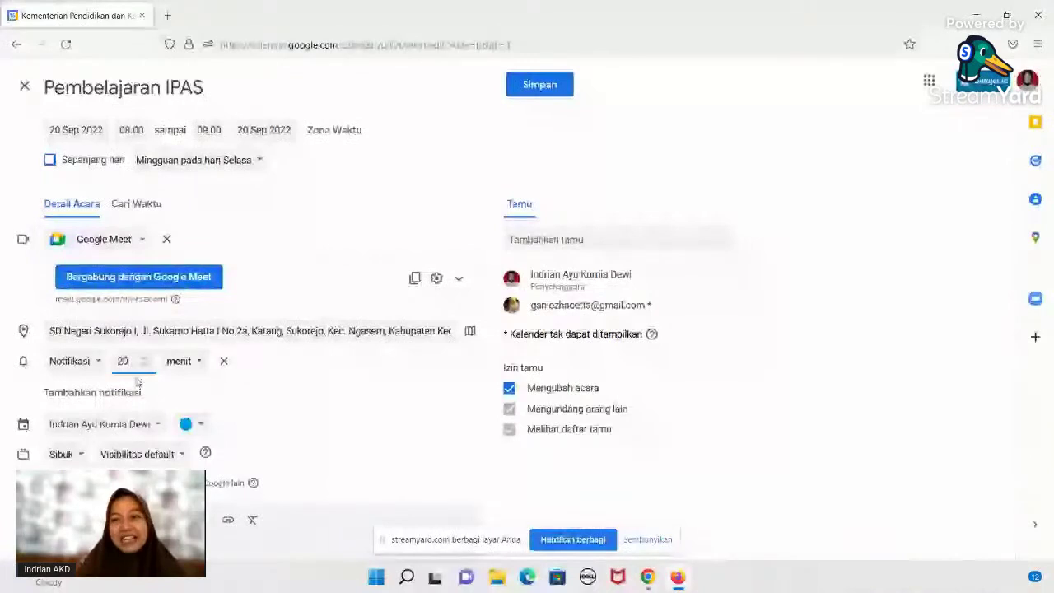
pyautogui.hotkey('ctrl', 's')
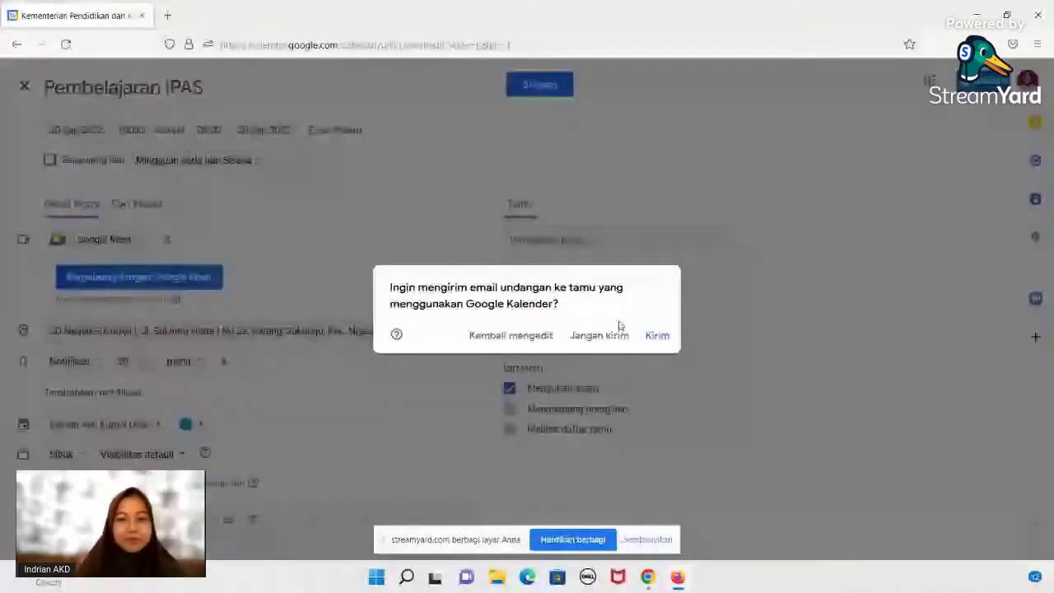
pyautogui.click(650, 337)
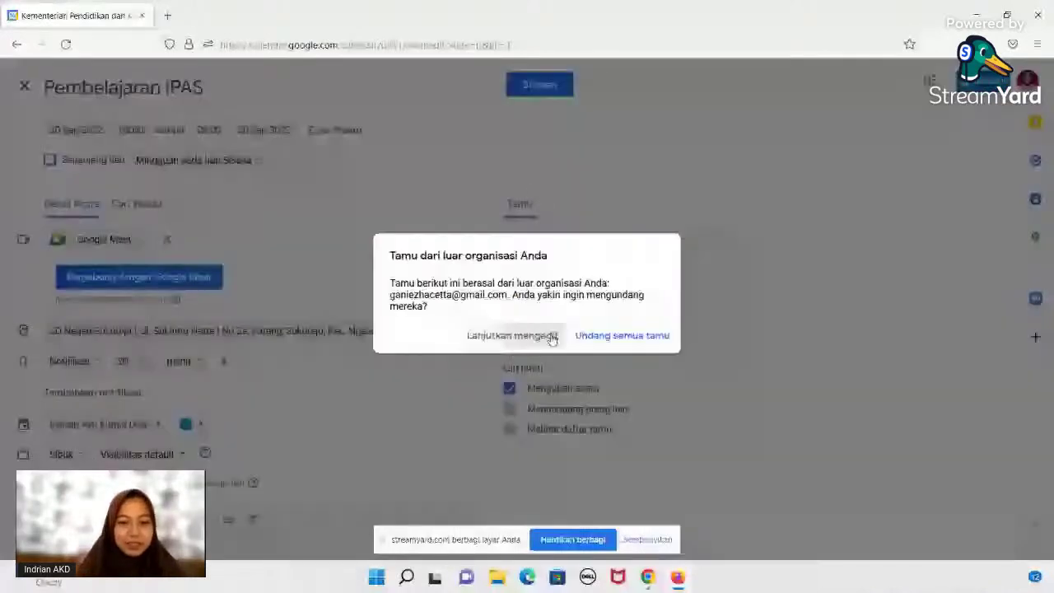
pyautogui.click(549, 336)
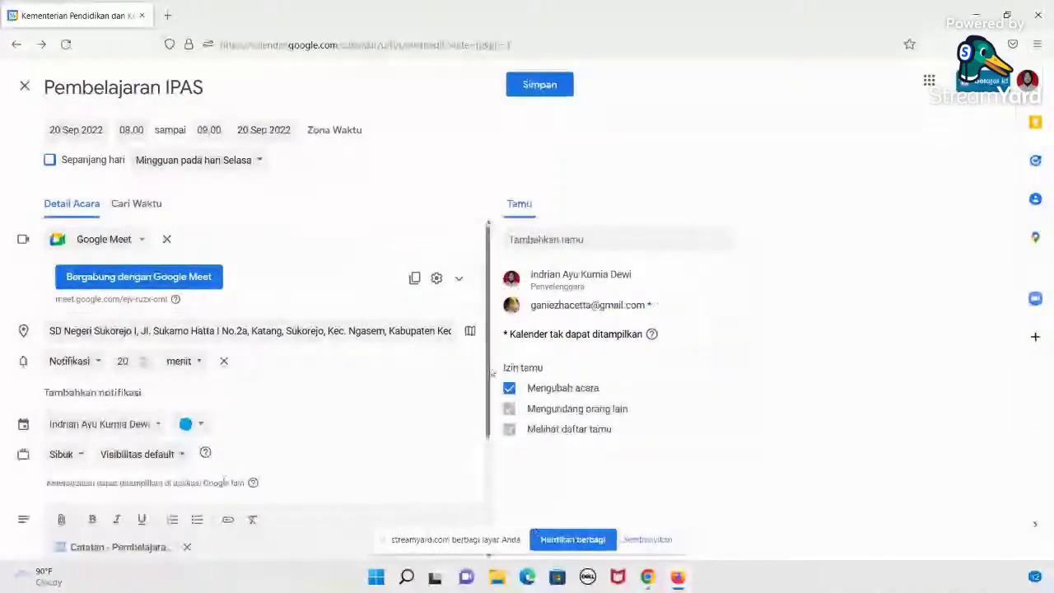
# Step: Save the Pembelajaran IPAS event, creating its meeting notes and sharing them with all guests
pyautogui.scroll(-2, 493, 373)
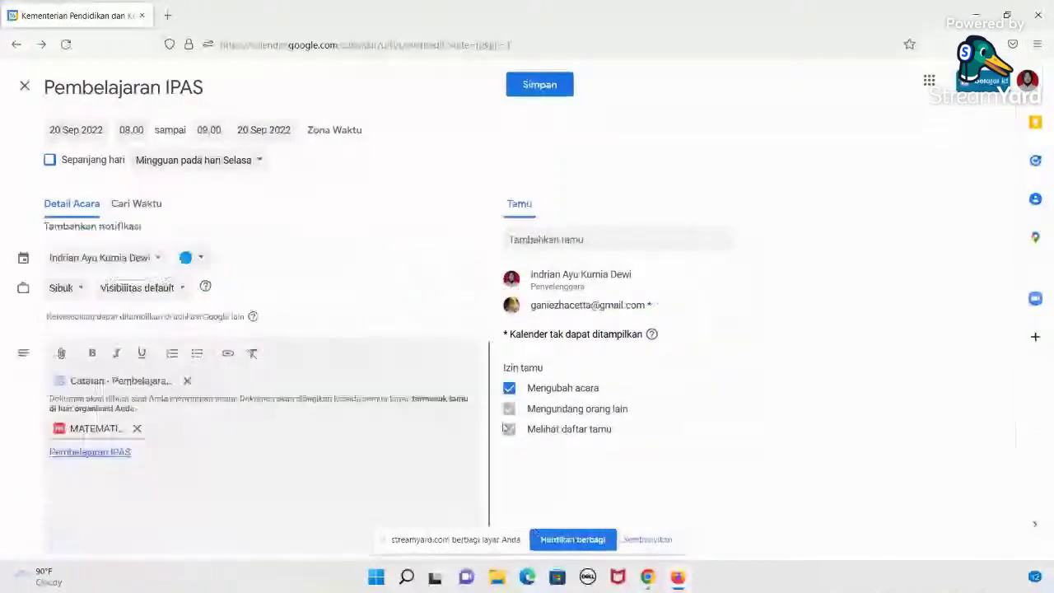
pyautogui.click(537, 89)
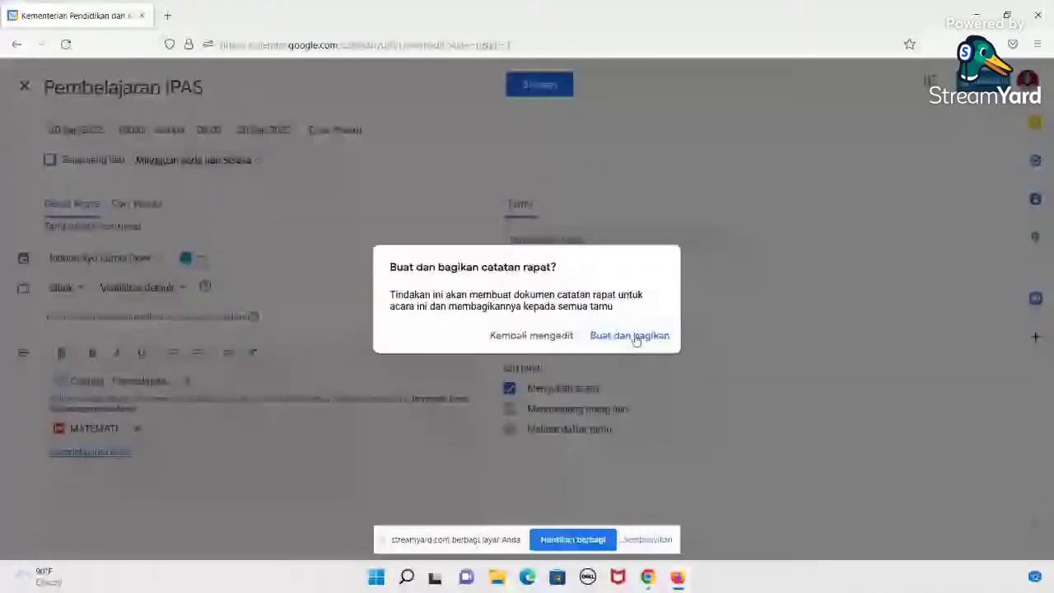
pyautogui.click(630, 336)
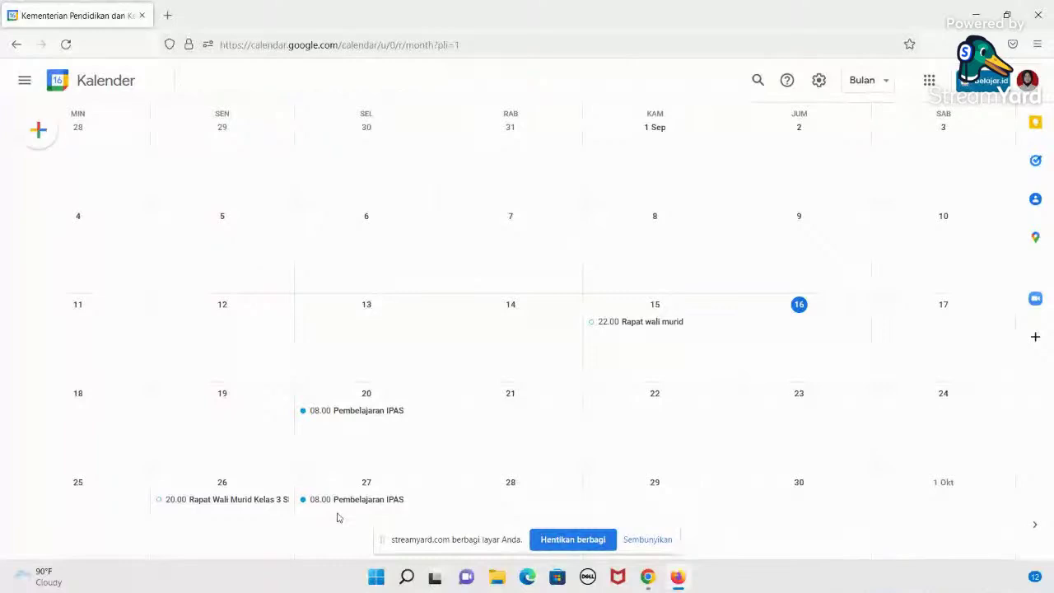
# Step: Look at the weekly Pembelajaran IPAS events in October and return the month view to September 2022
pyautogui.click(437, 89)
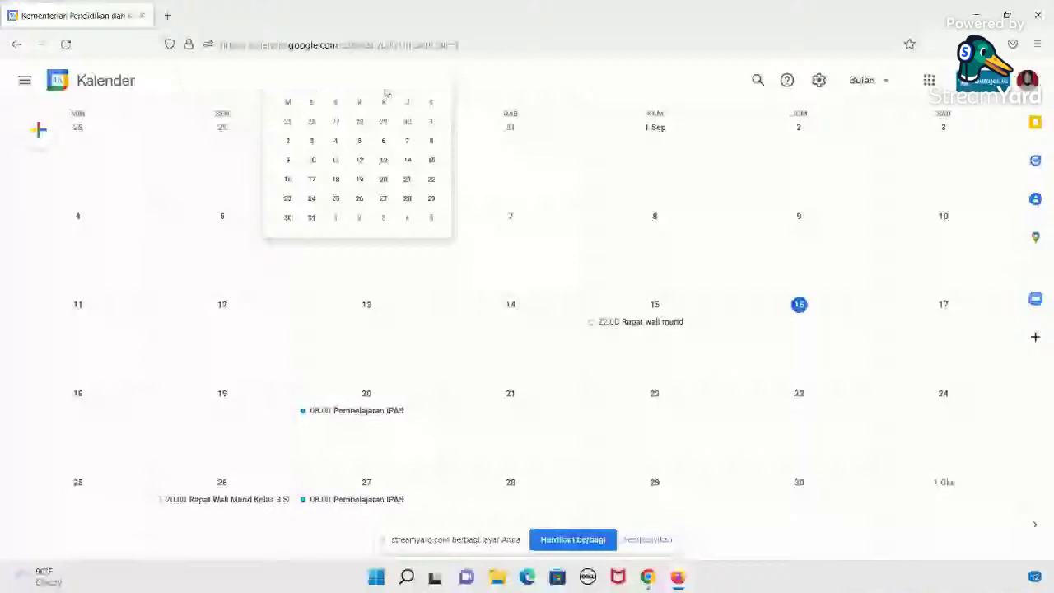
pyautogui.click(383, 160)
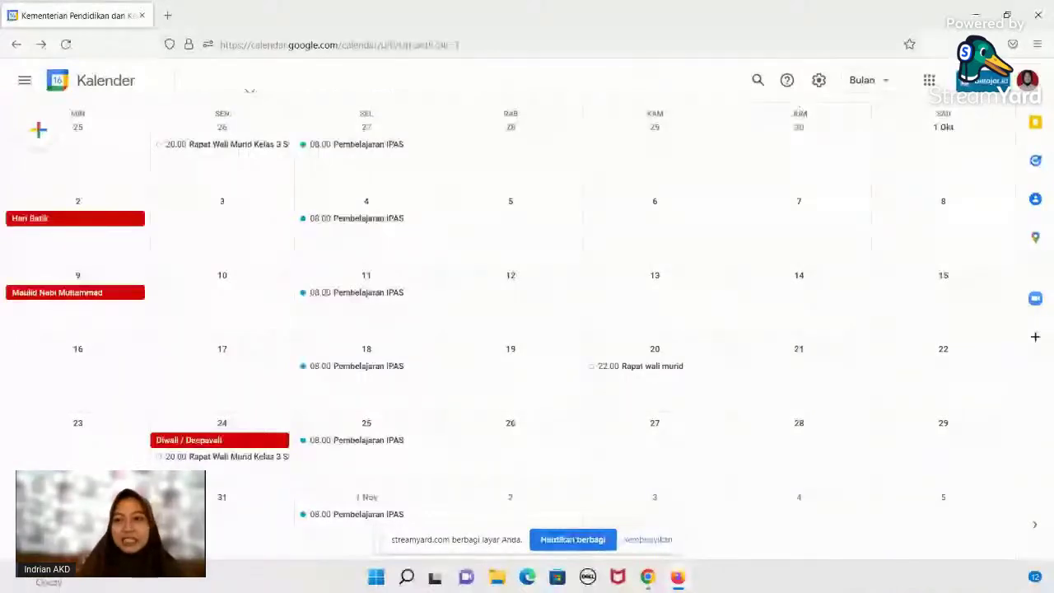
pyautogui.click(249, 87)
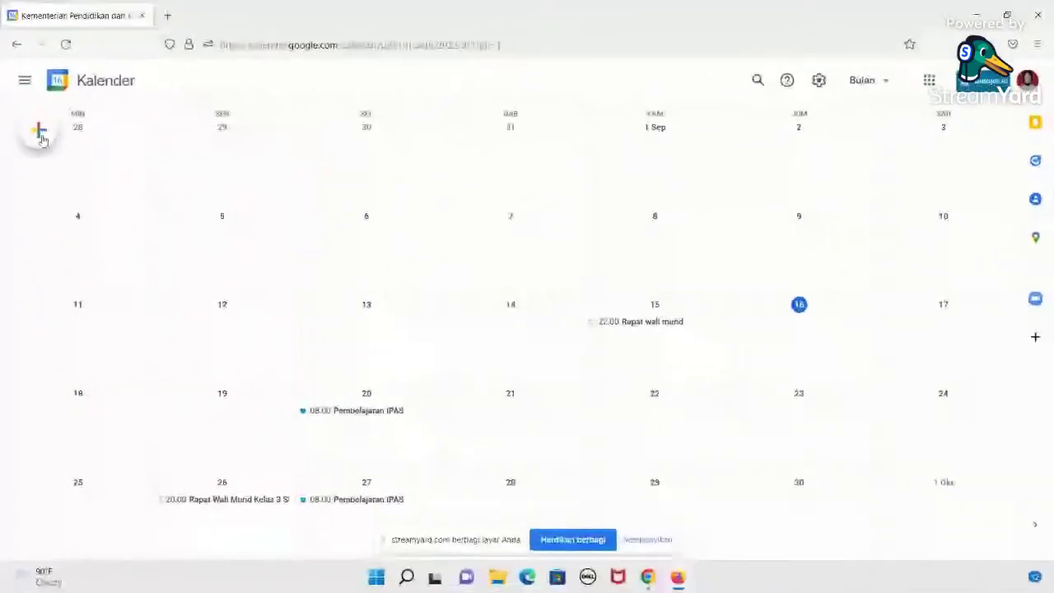
# Step: Create a new Acara entry titled Rapat Wali Murid Kelas 4
pyautogui.click(40, 134)
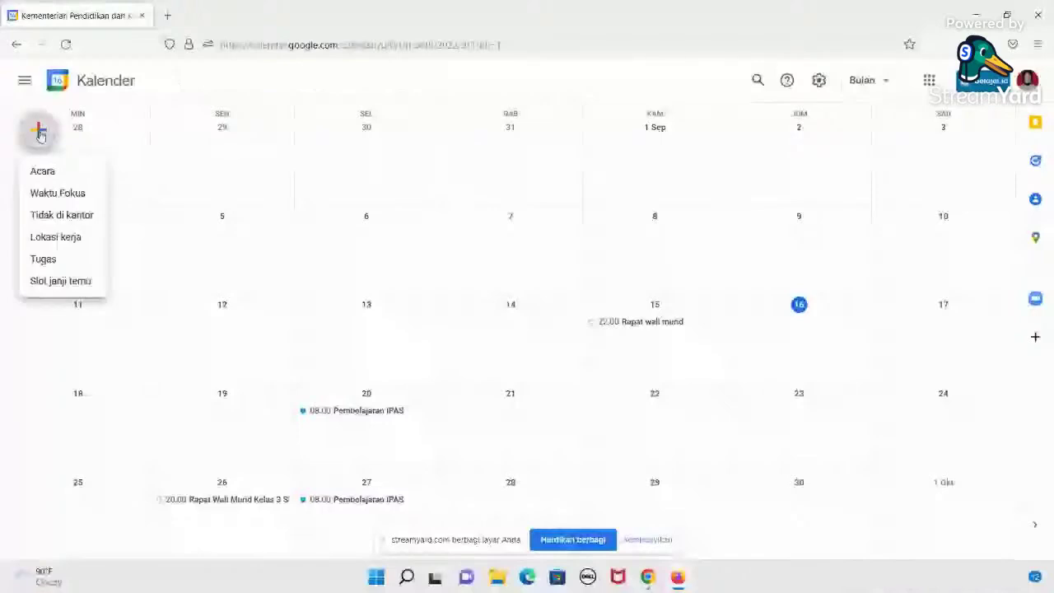
pyautogui.click(48, 178)
pyautogui.write('Rapat Wali Murid K')
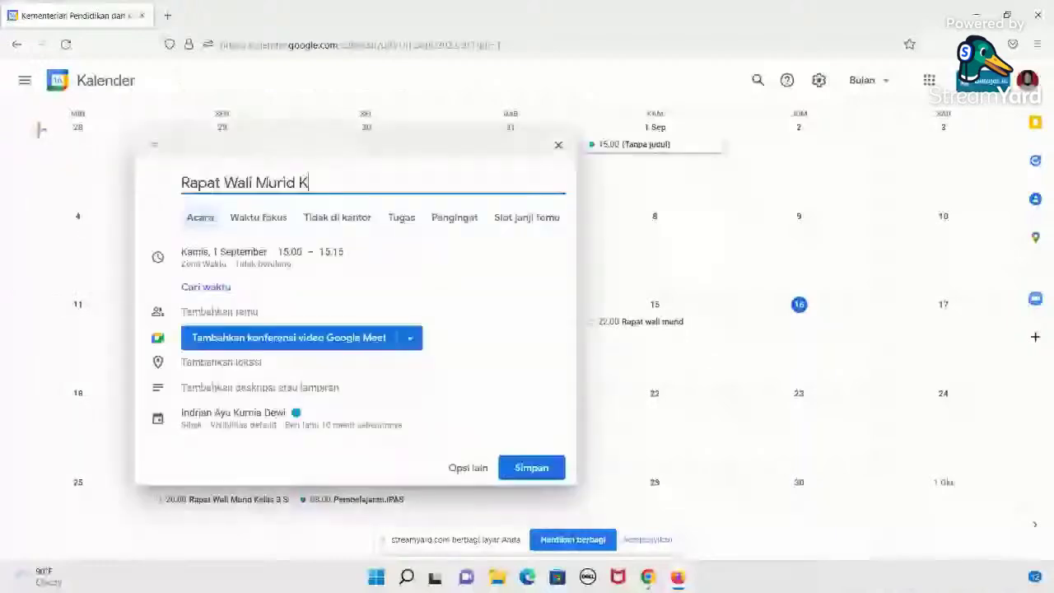
pyautogui.write('elas $')
pyautogui.press('BackSpace')
pyautogui.write('4')
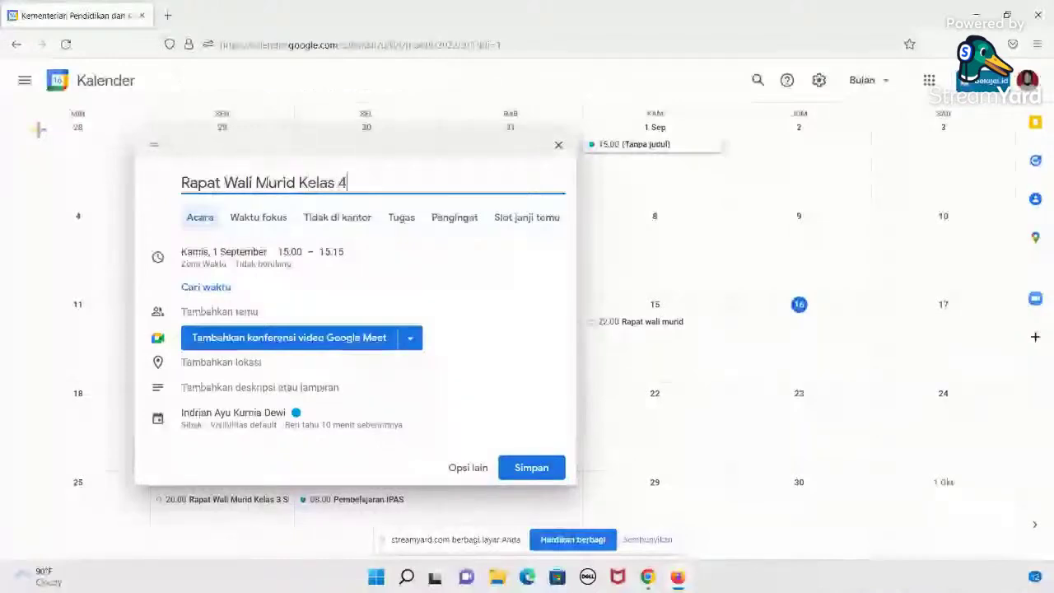
# Step: Change the Rapat Wali Murid Kelas 4 entry to Waktu fokus and its date to Sabtu, 17 September
pyautogui.click(210, 222)
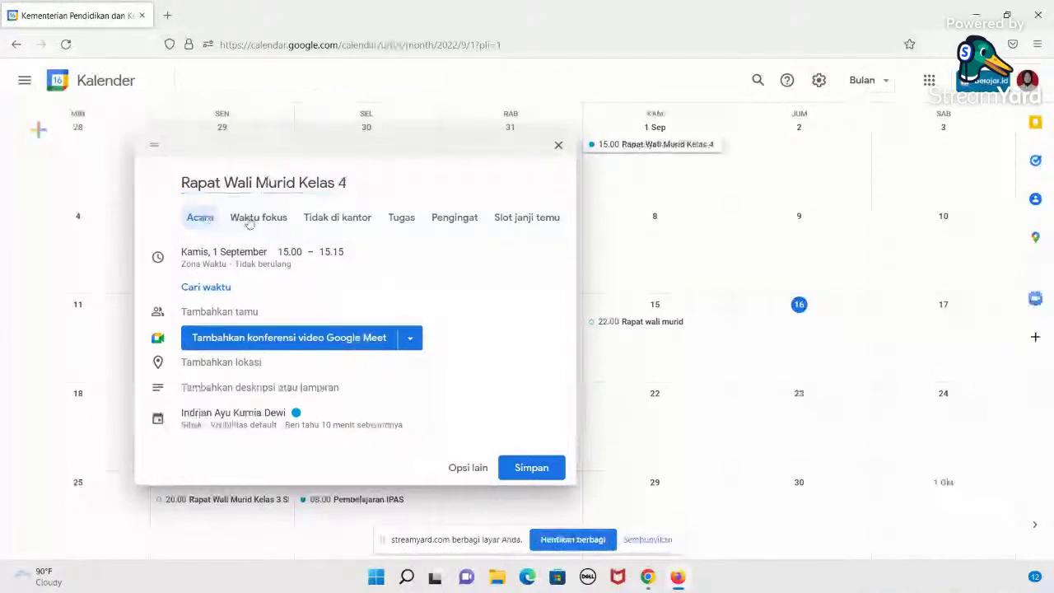
pyautogui.click(249, 220)
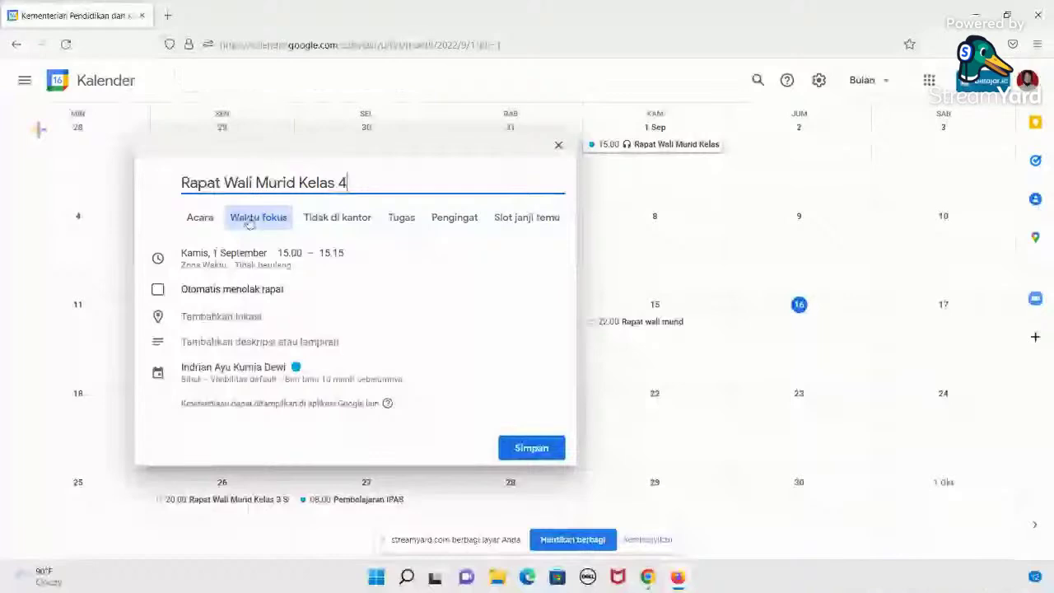
pyautogui.click(250, 219)
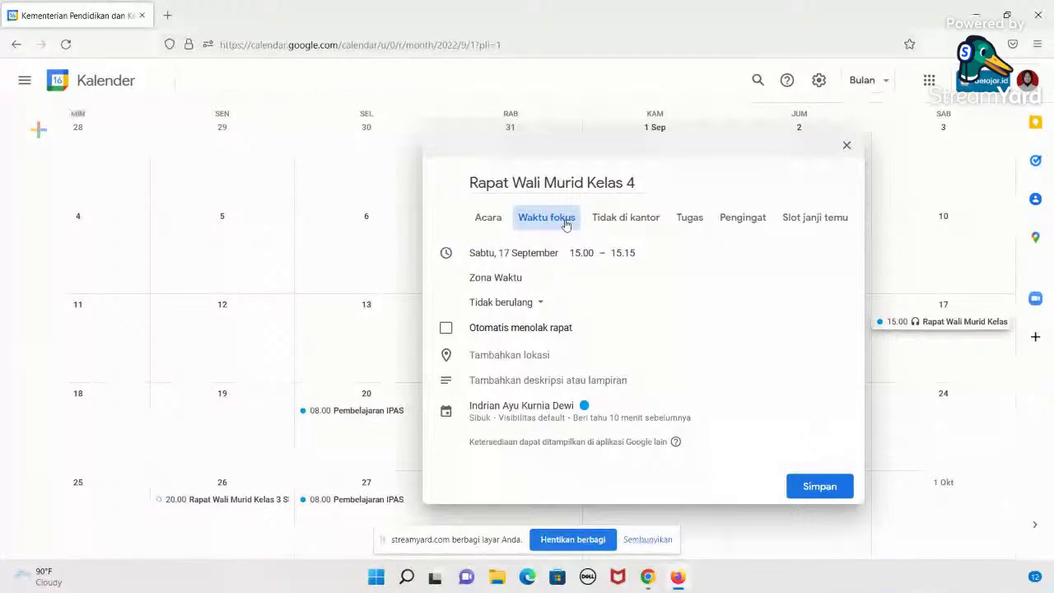
# Step: Set the Rapat Wali Murid Kelas 4 focus time to run from 10.00 to 12.00
pyautogui.click(580, 253)
pyautogui.write('10.00')
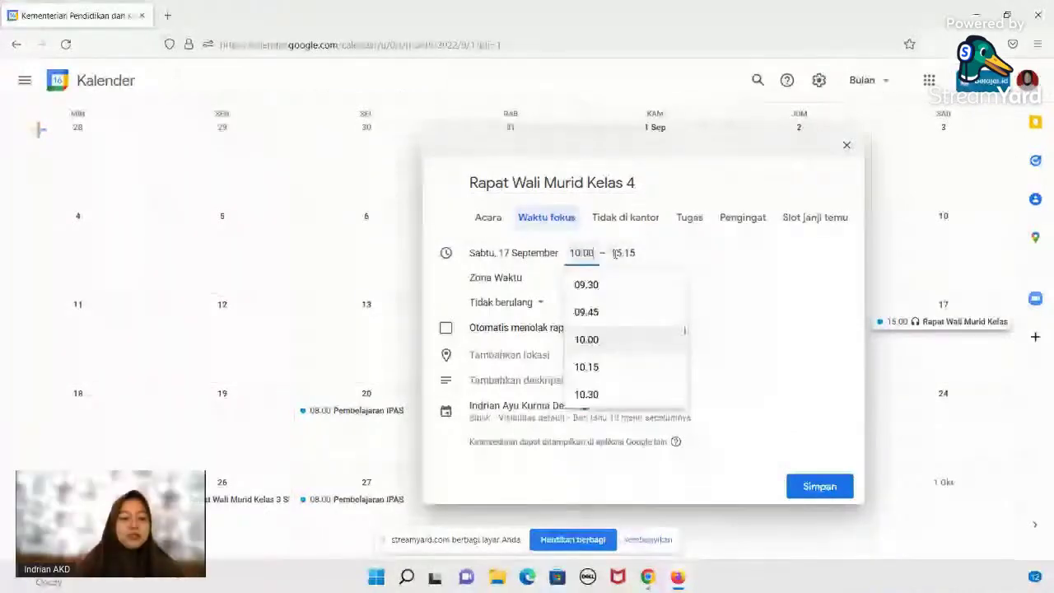
pyautogui.press('Tab')
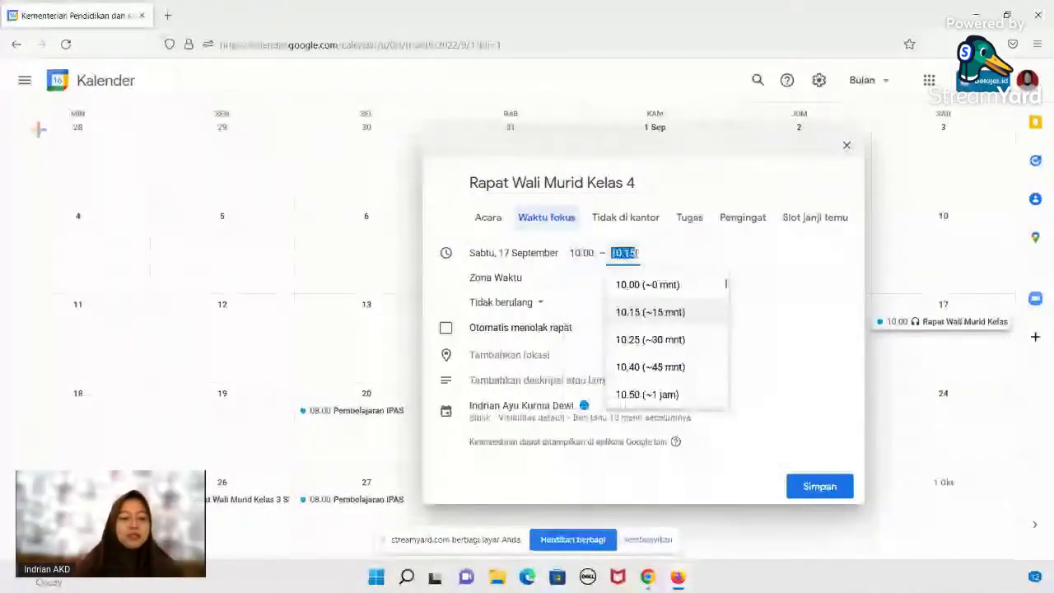
pyautogui.write('12')
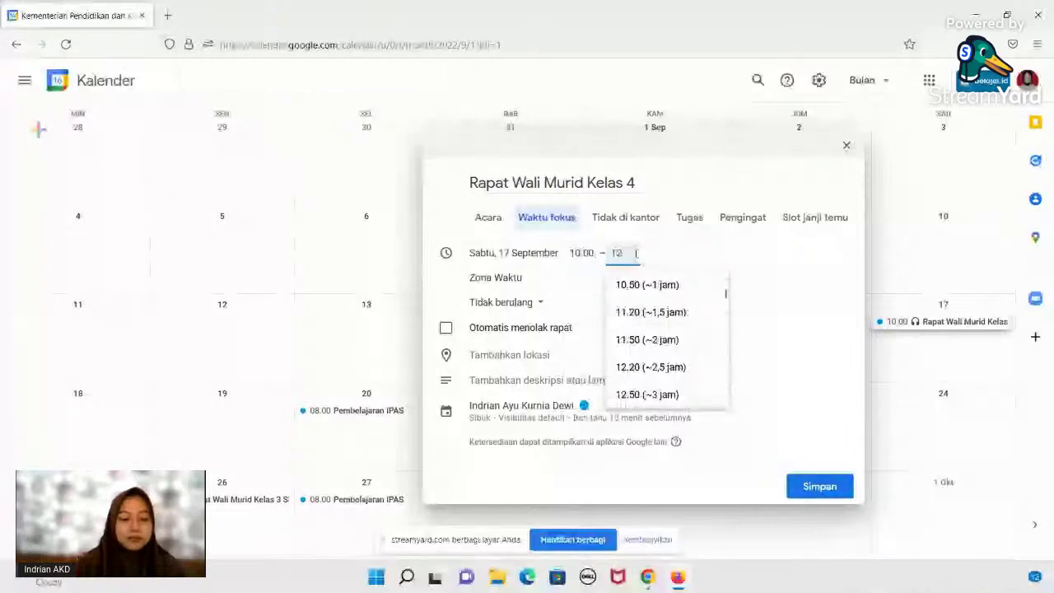
pyautogui.write('.00')
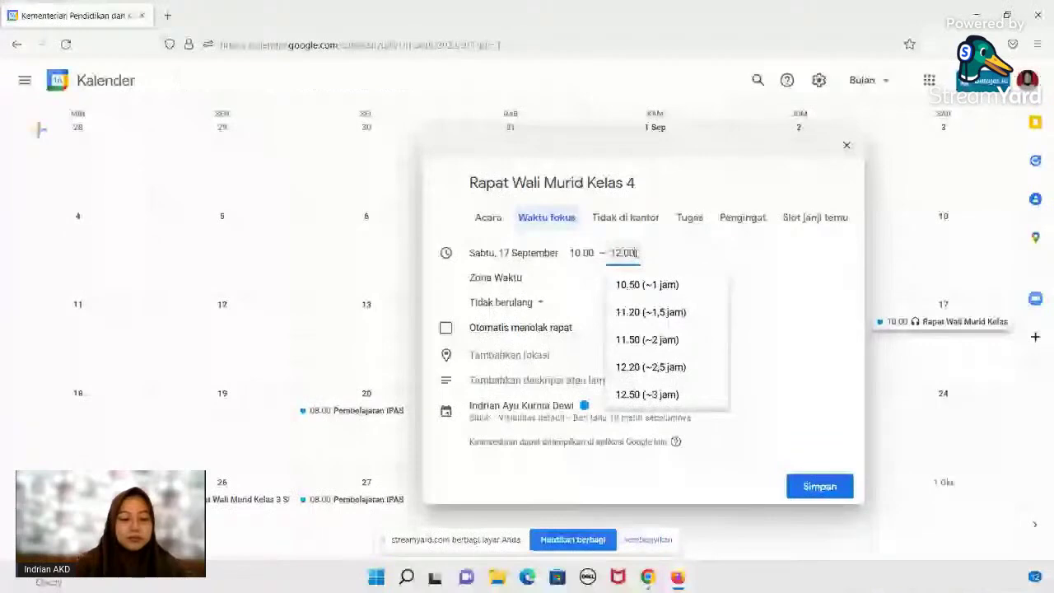
pyautogui.click(659, 253)
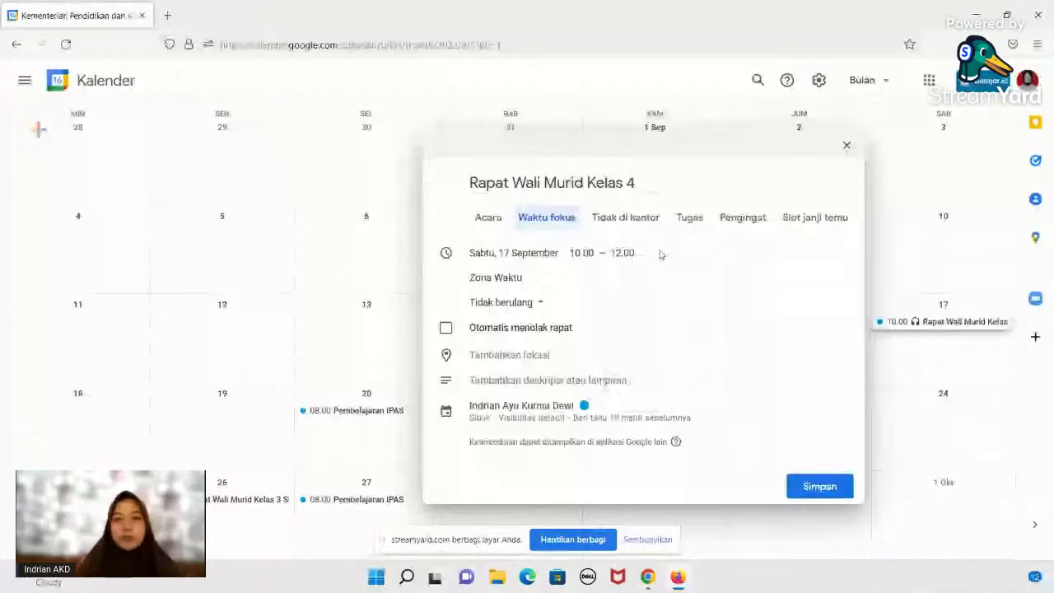
# Step: Keep the focus time as Tidak berulang and enable Otomatis menolak rapat for new and existing meetings
pyautogui.click(538, 302)
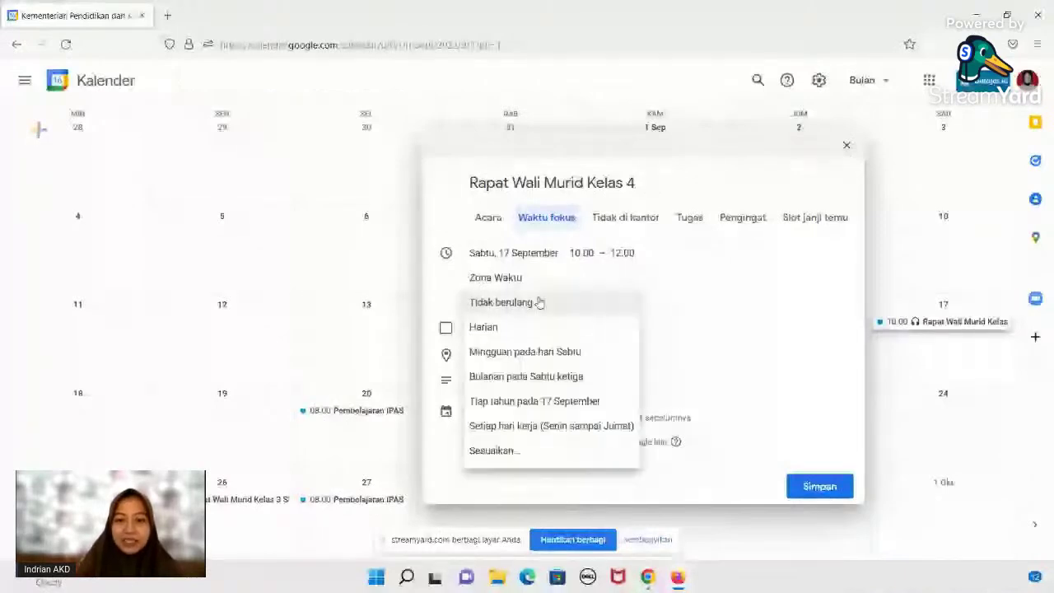
pyautogui.click(538, 303)
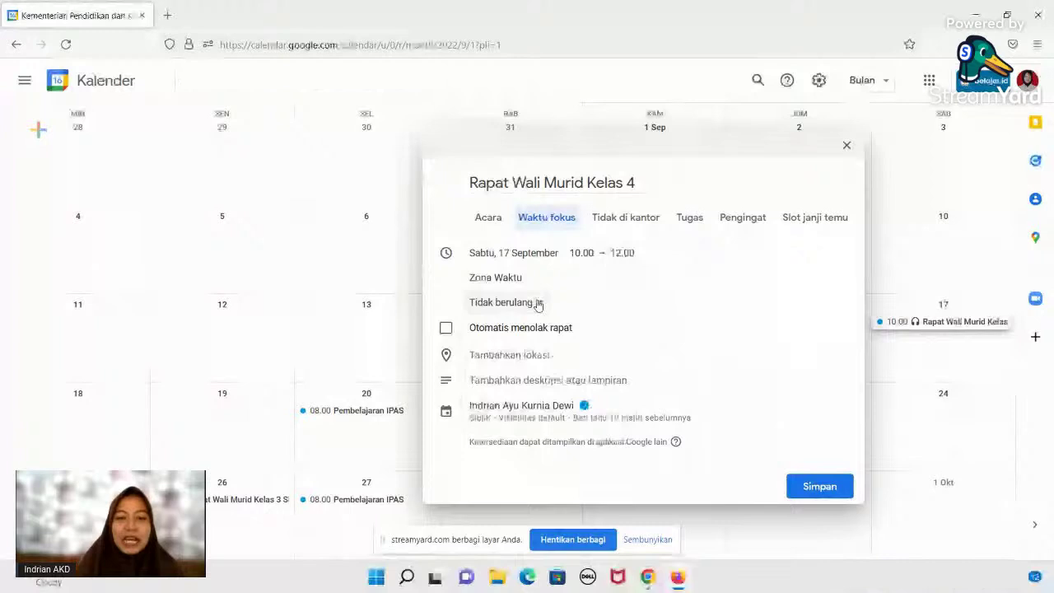
pyautogui.click(445, 328)
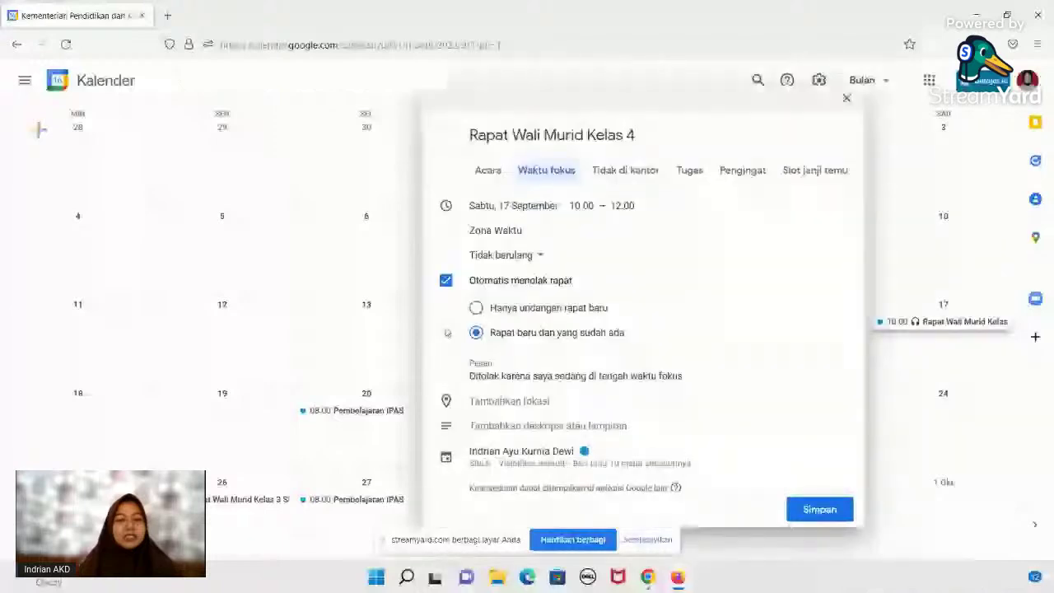
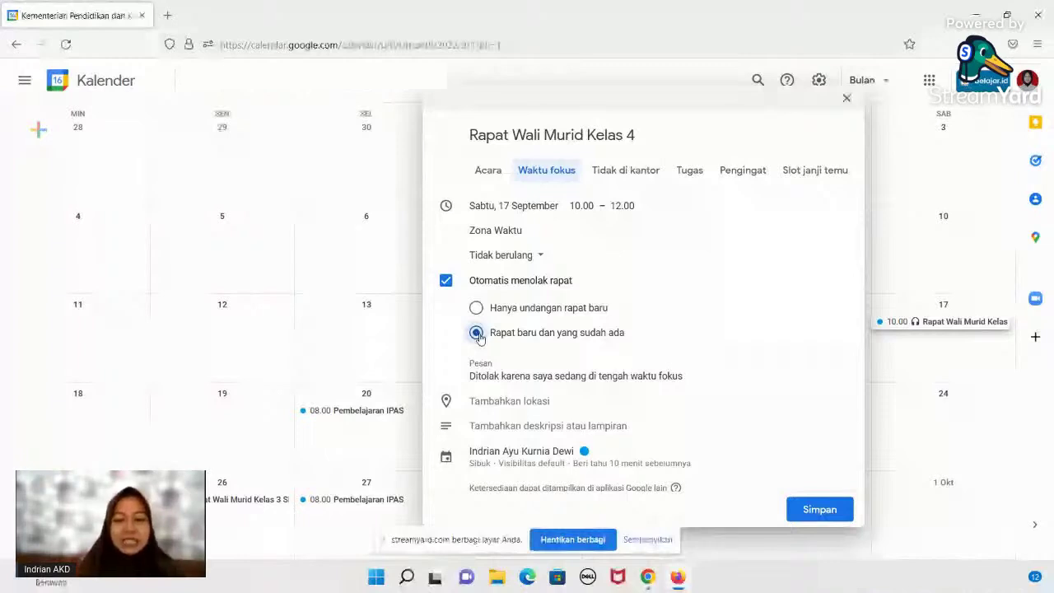
# Step: Change the decline message to "Ditolak karena ada rapat sangat penting dengan wali murid"
pyautogui.click(670, 375)
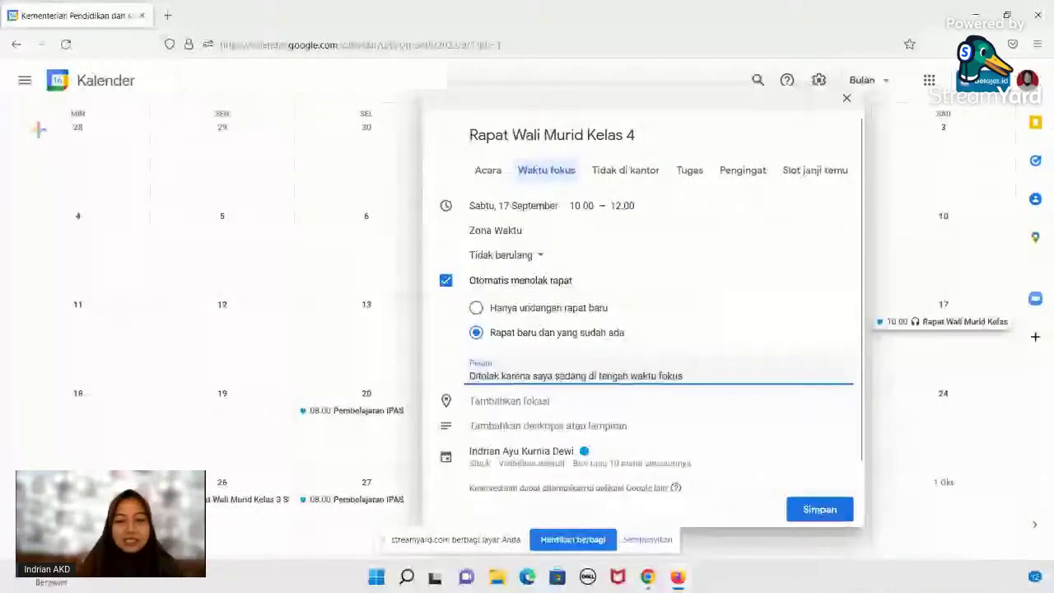
pyautogui.hotkey('ctrl', 'BackSpace')
pyautogui.hotkey('ctrl', 'BackSpace')
pyautogui.hotkey('ctrl', 'BackSpace')
pyautogui.hotkey('ctrl', 'BackSpace')
pyautogui.hotkey('ctrl', 'BackSpace')
pyautogui.hotkey('ctrl', 'BackSpace')
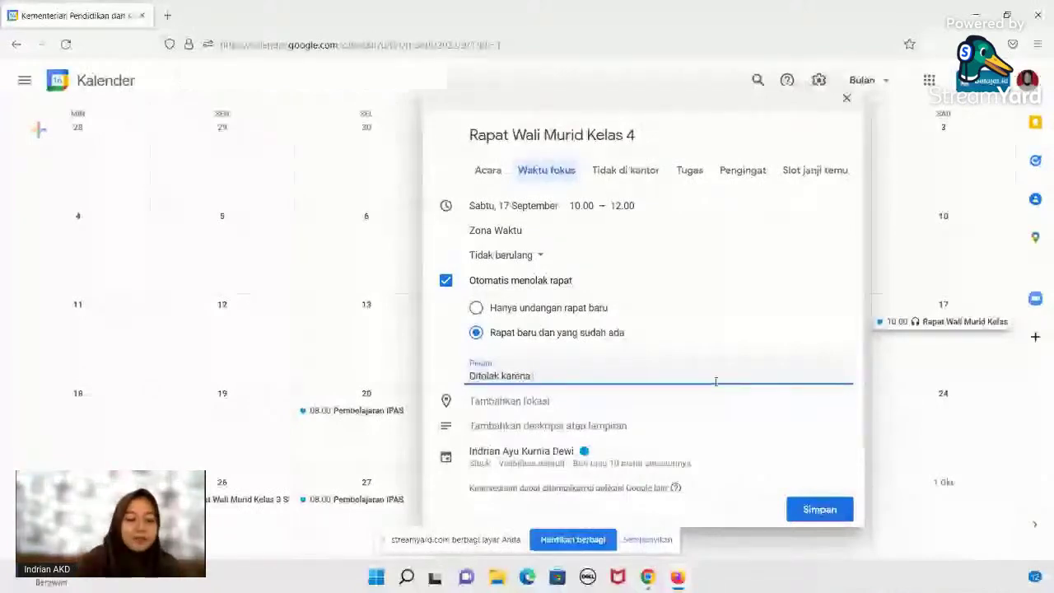
pyautogui.write('ada')
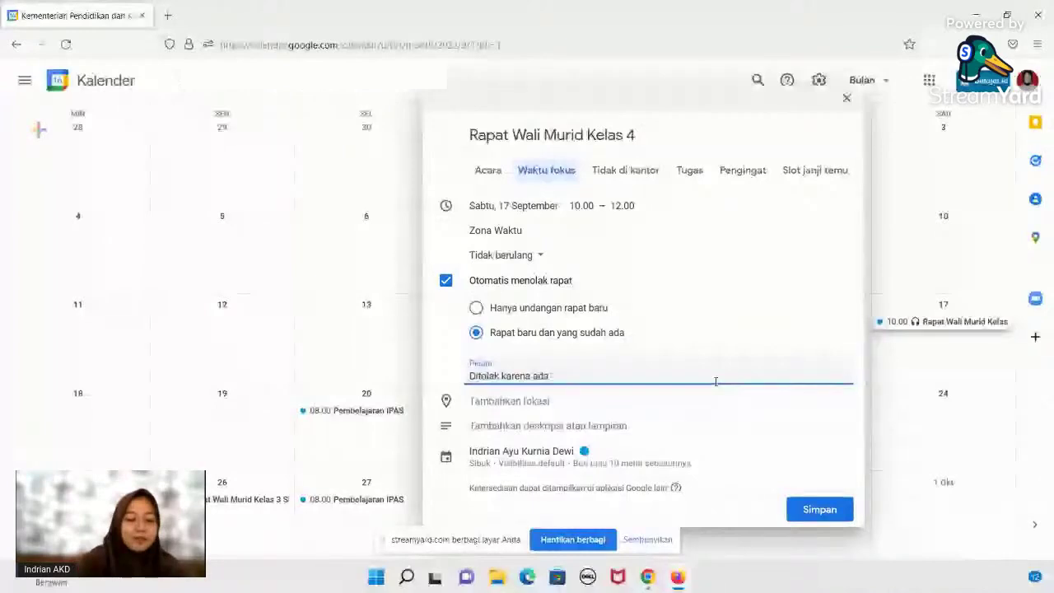
pyautogui.write(' rapa')
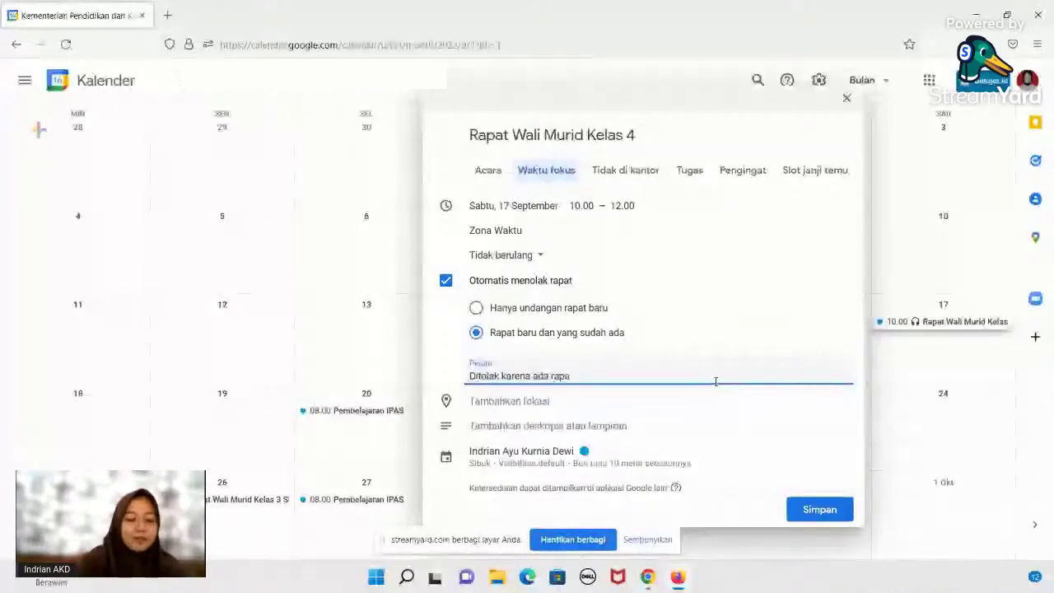
pyautogui.write('t san')
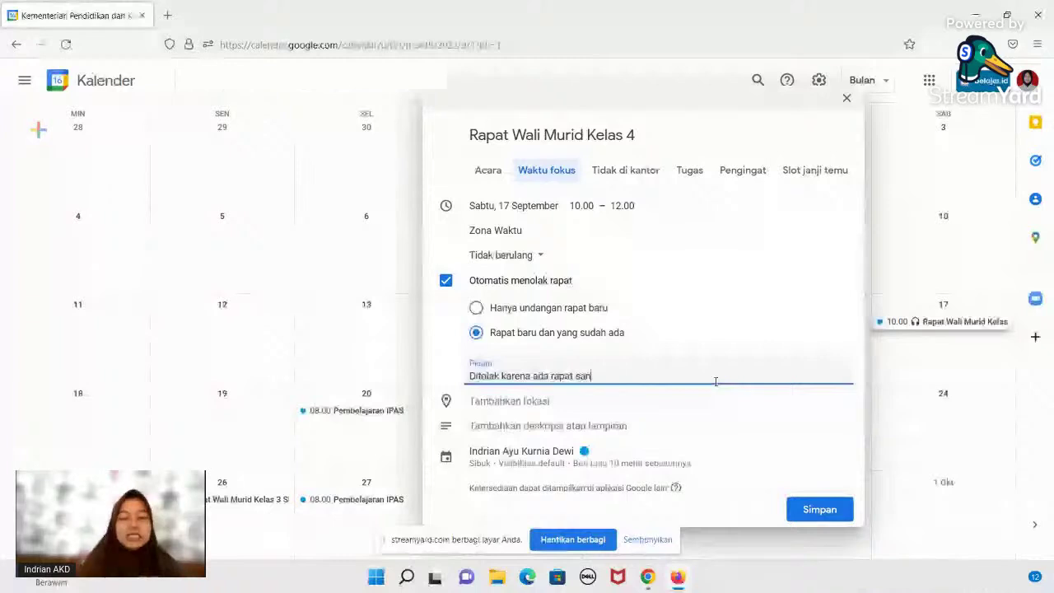
pyautogui.write('gat penting dengan wali murid')
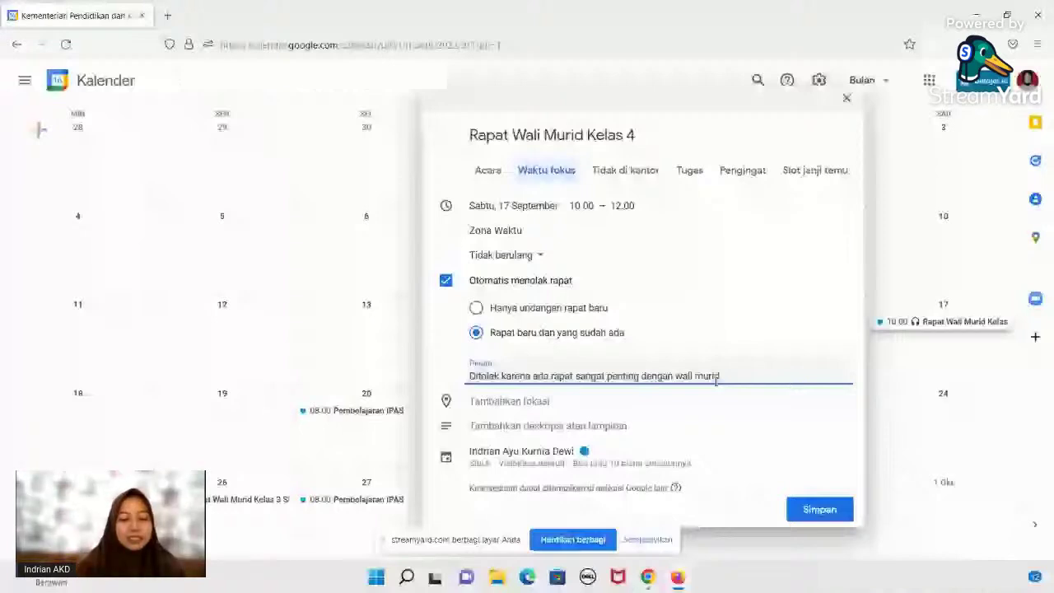
# Step: Paste the school address as location and enter the description "1. Mohon menyiapkan data orang tua berupa FC KTP orang tua" and "2. Mohon hadir tepat waktu"
pyautogui.click(591, 401)
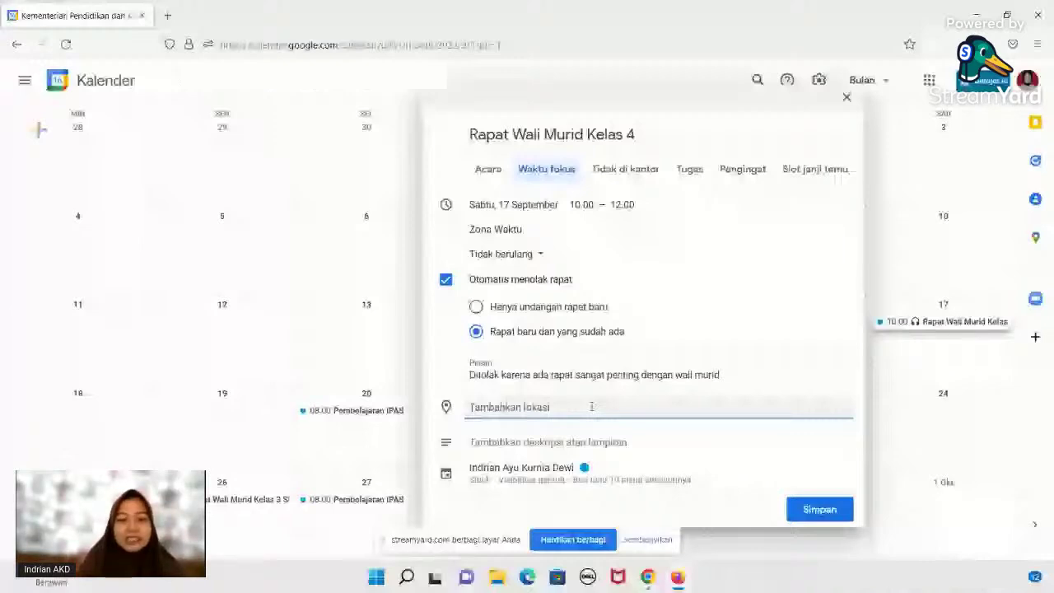
pyautogui.hotkey('ctrl', 'v')
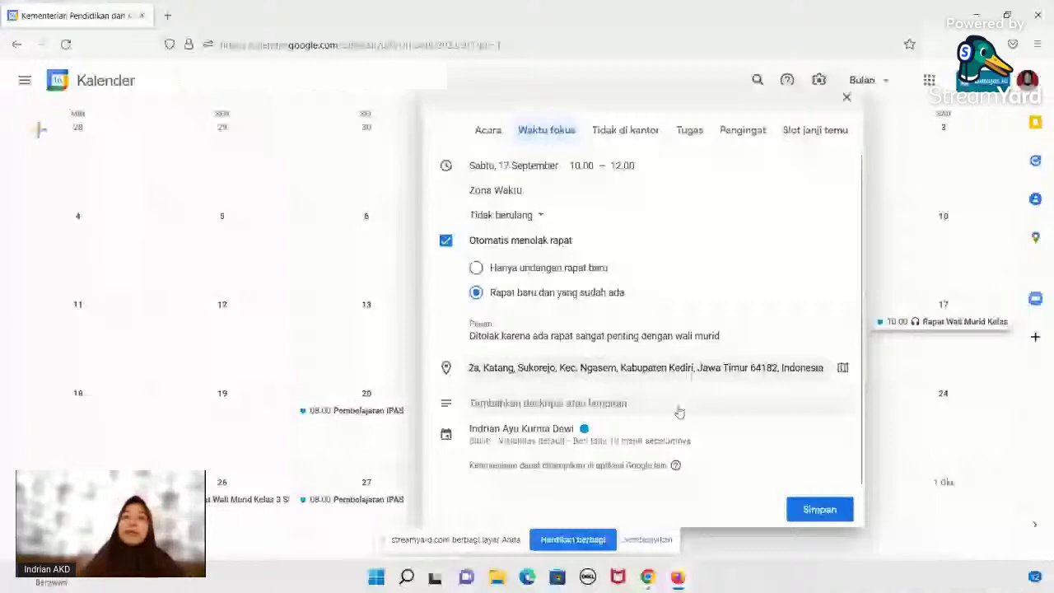
pyautogui.click(677, 411)
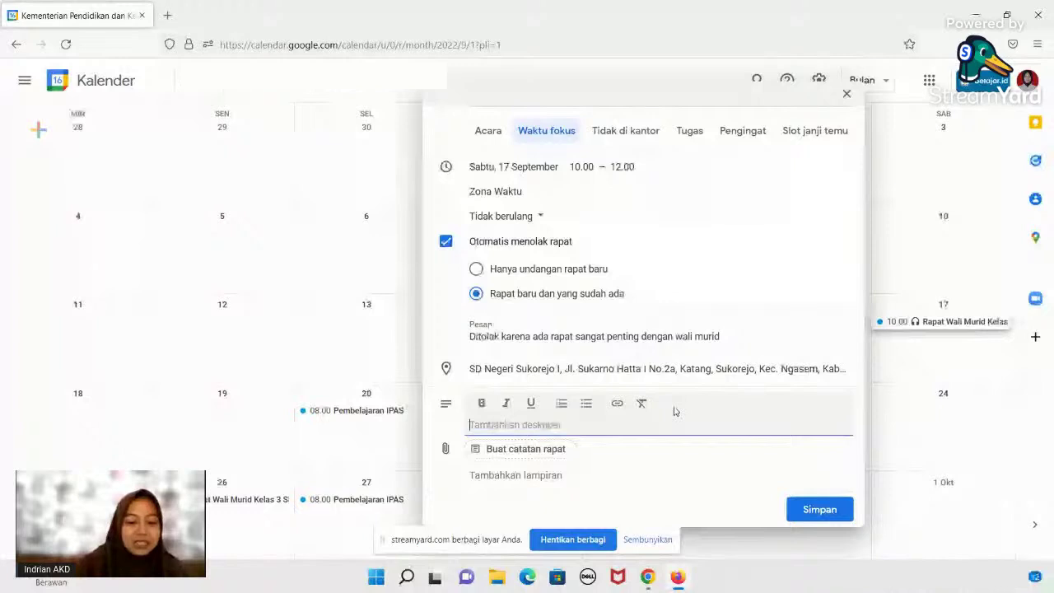
pyautogui.write('1. Mohon menyiap')
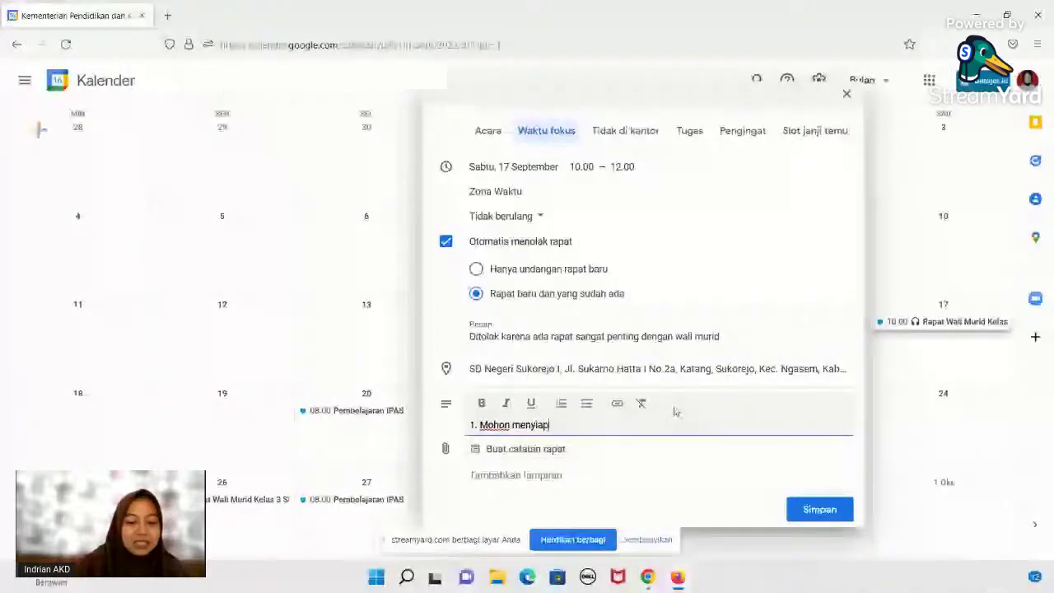
pyautogui.write('kan data orang ')
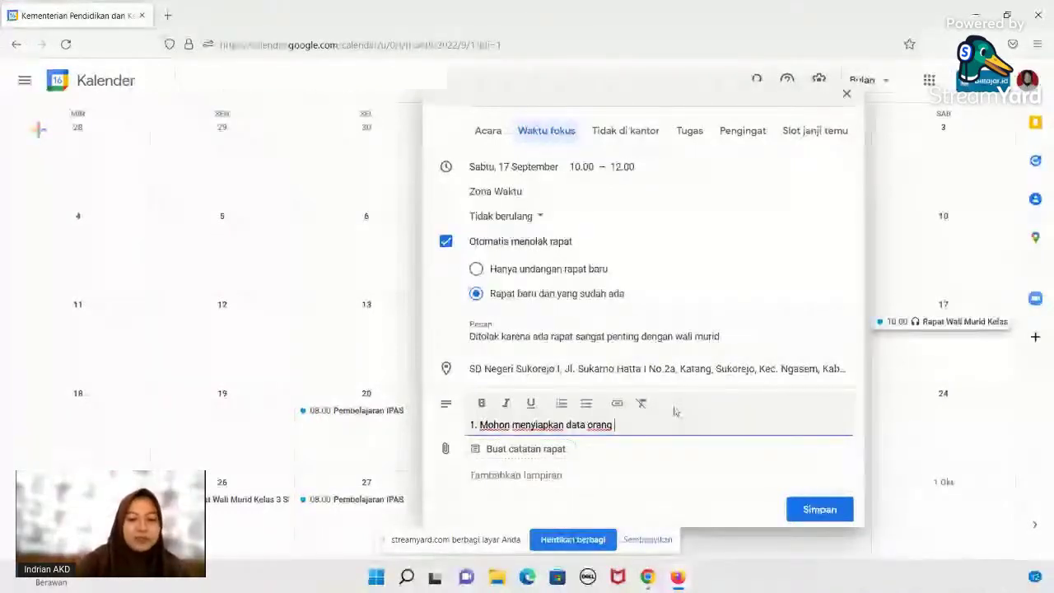
pyautogui.write('tua be')
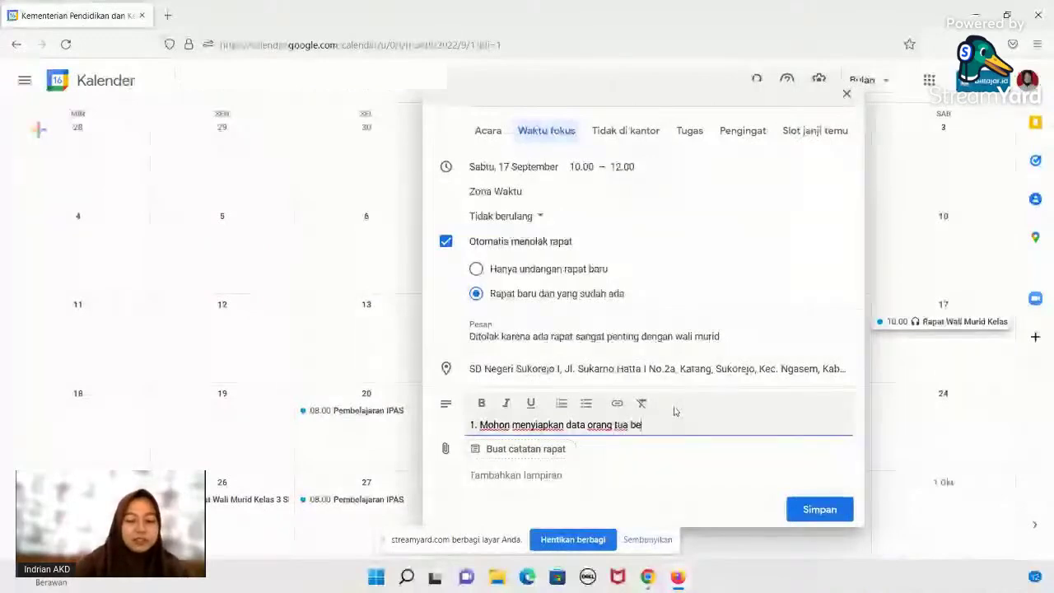
pyautogui.write('rupa')
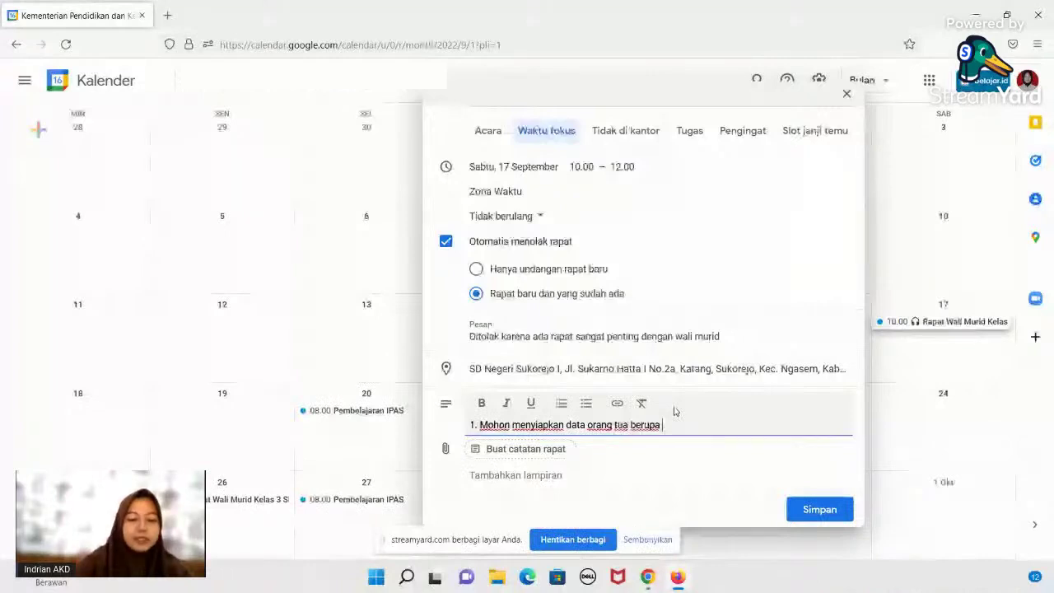
pyautogui.write('FC KTP oran')
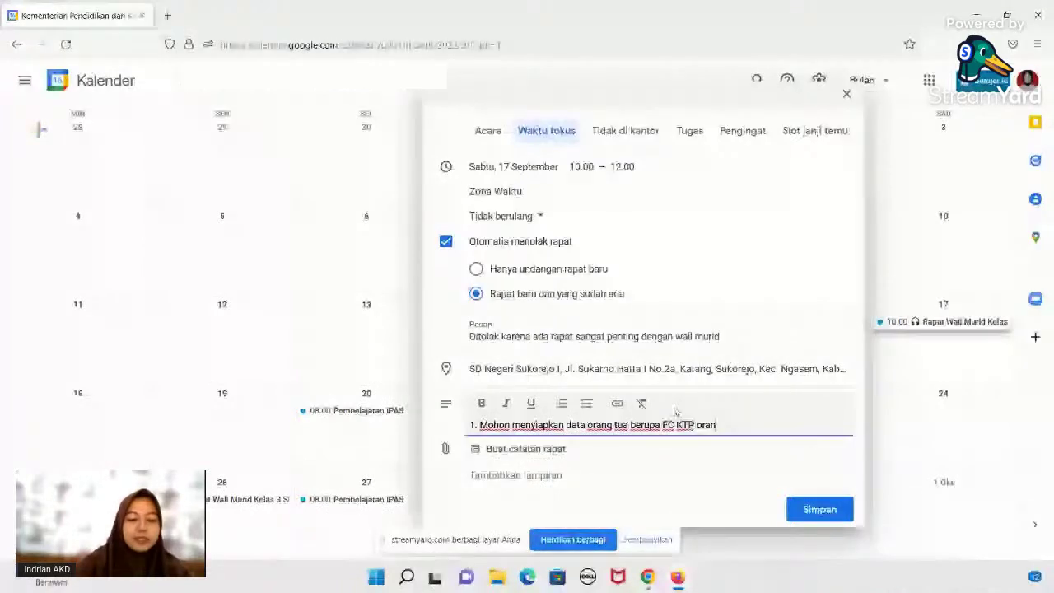
pyautogui.write('g tua')
pyautogui.press('Return')
pyautogui.write('2. Mo')
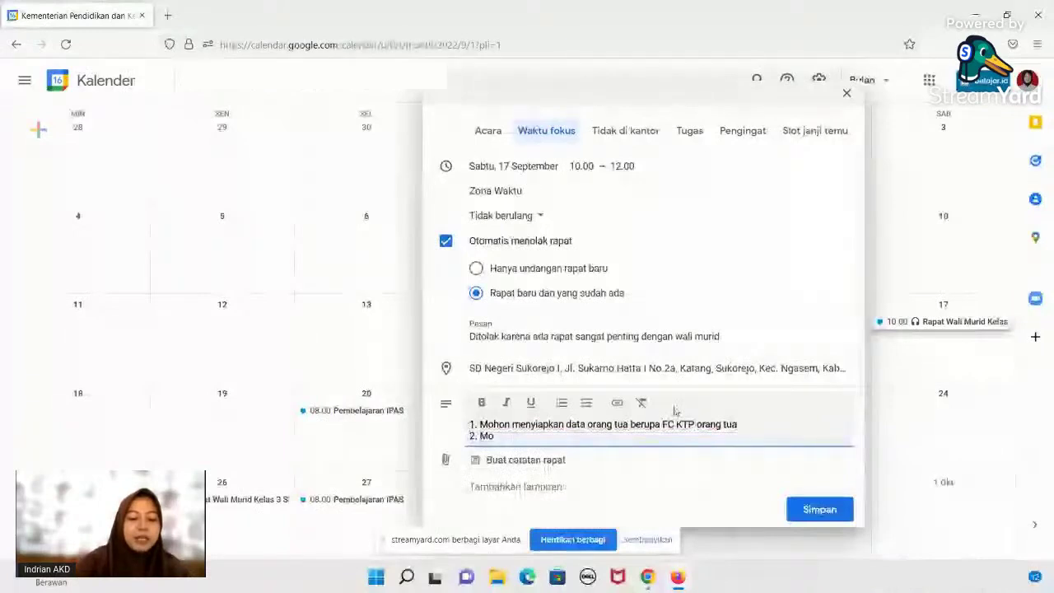
pyautogui.write('hon hadir tepat waktu')
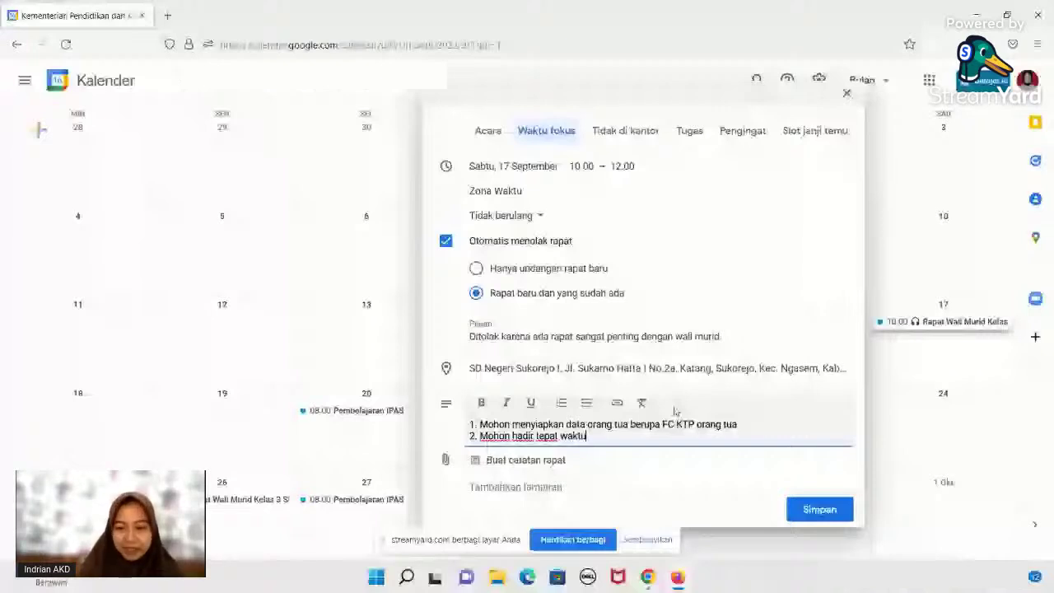
# Step: Save the Rapat Wali Murid Kelas 4 focus time and agree to automatically decline new and existing meetings
pyautogui.scroll(-2, 818, 494)
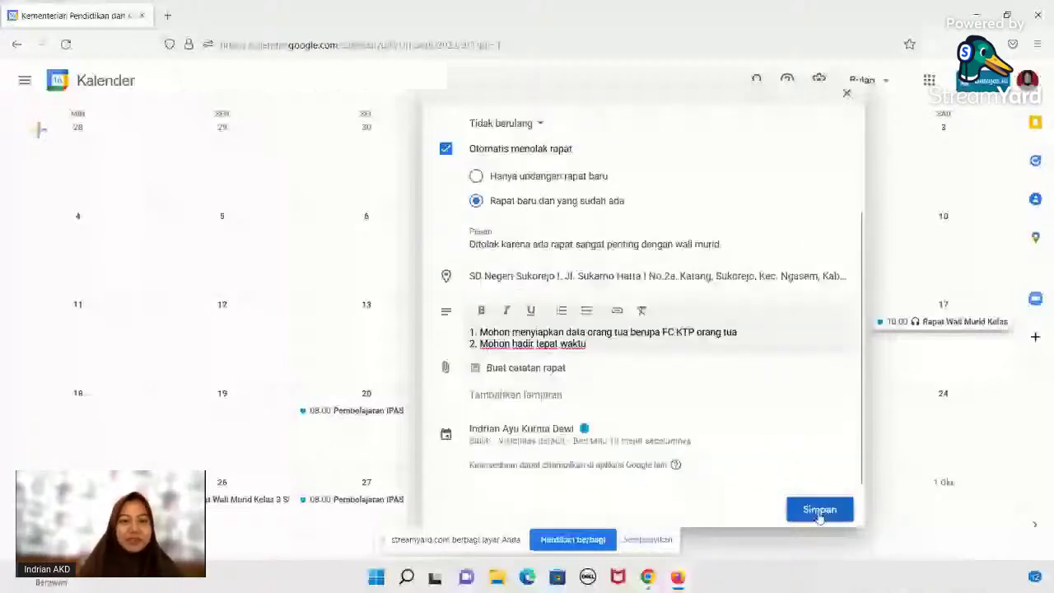
pyautogui.click(819, 510)
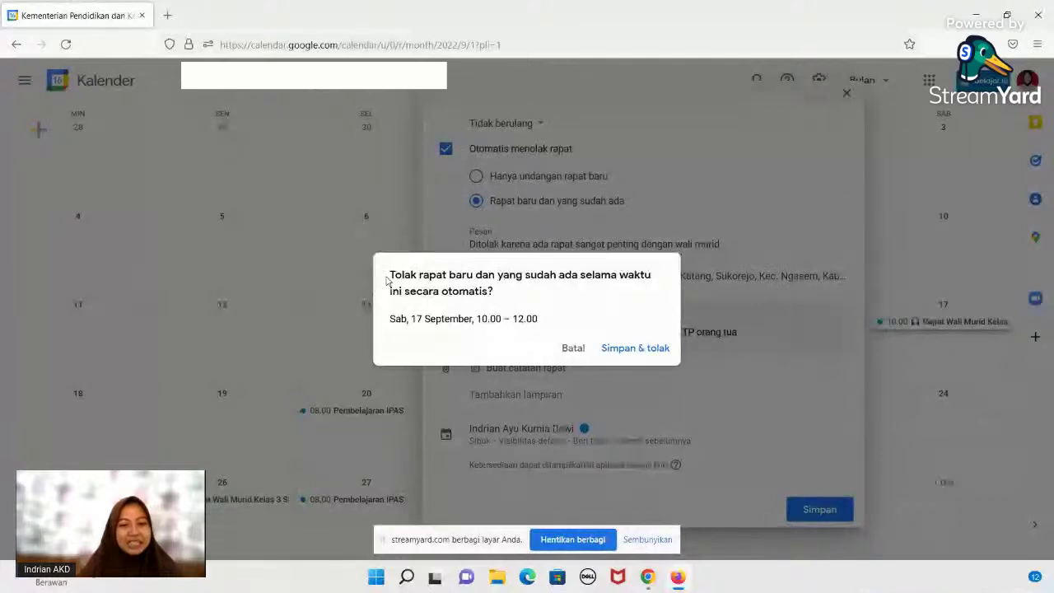
pyautogui.click(634, 348)
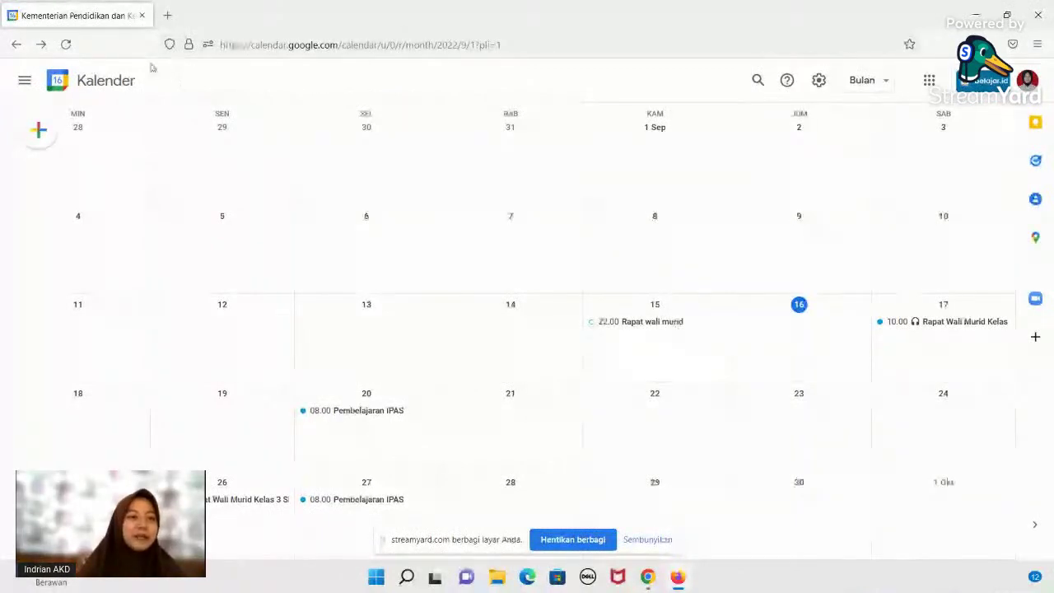
# Step: Start a new Tidak di kantor entry and title it "Ijin karena melaksanakan ibadah umroh"
pyautogui.click(25, 83)
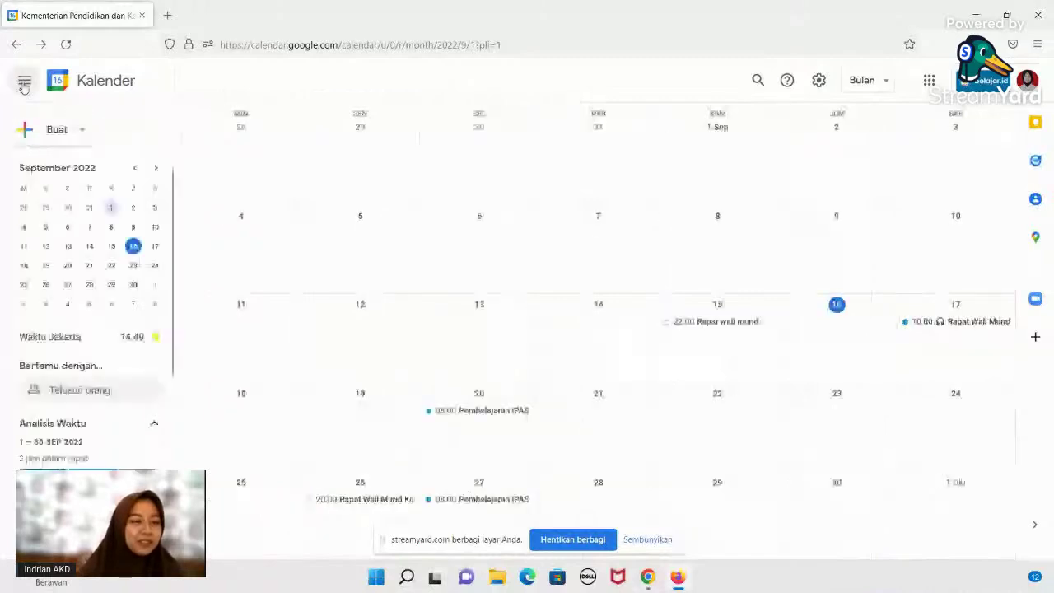
pyautogui.click(35, 134)
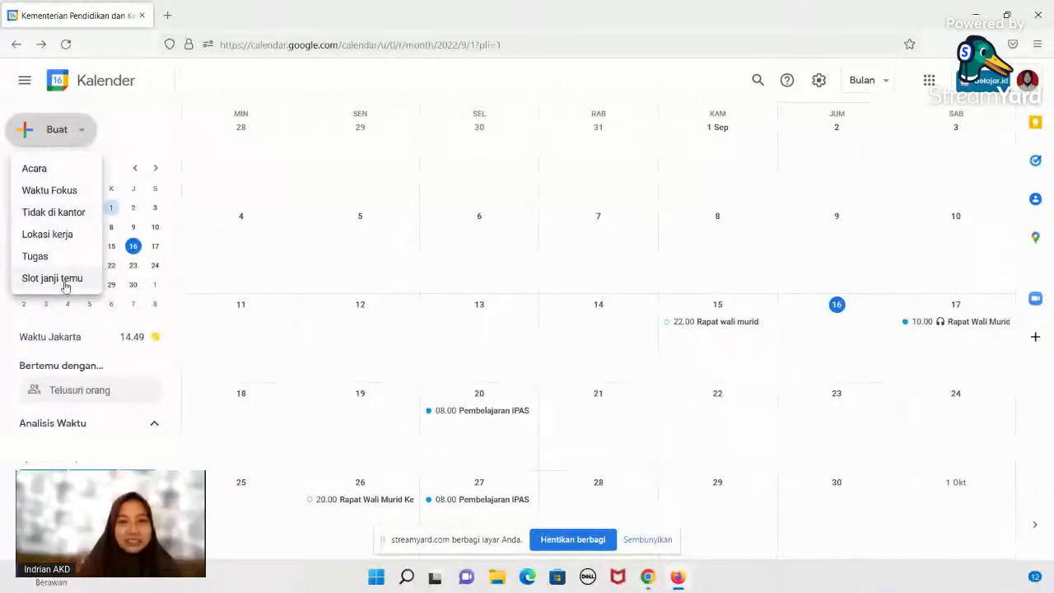
pyautogui.click(59, 213)
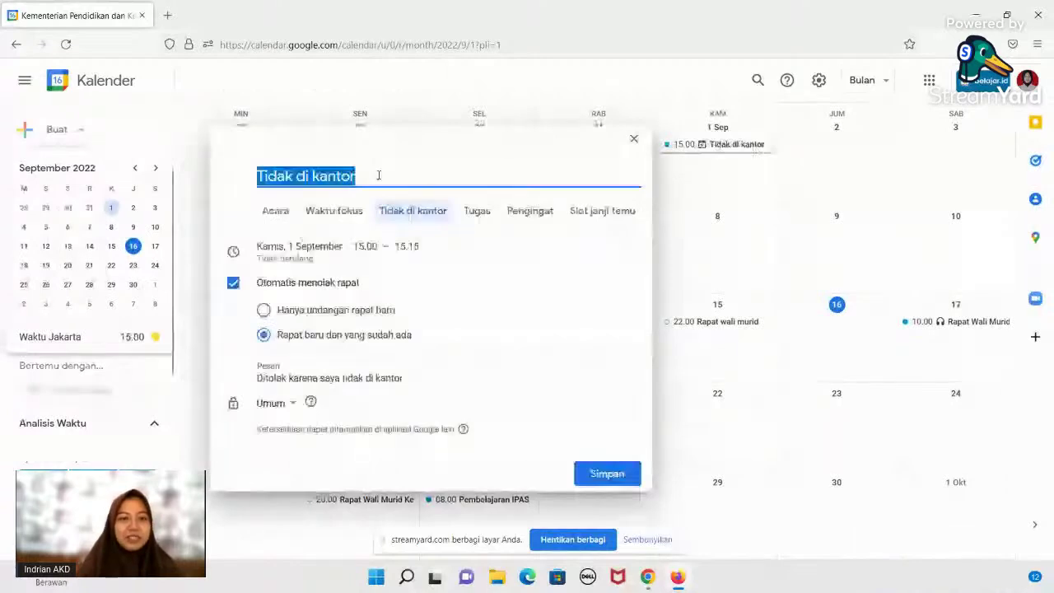
pyautogui.press('BackSpace')
pyautogui.write('Ijin')
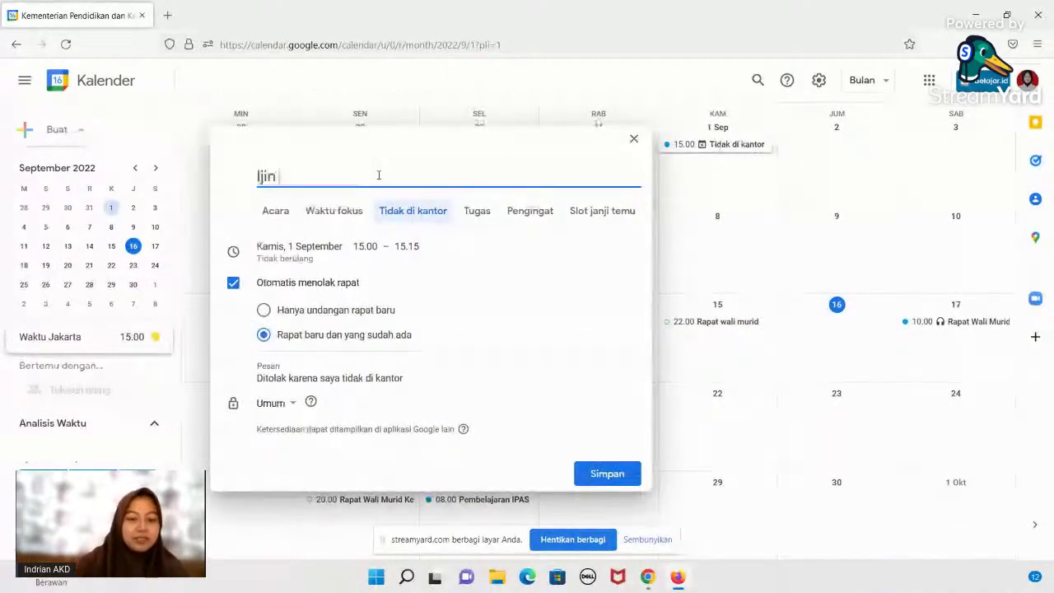
pyautogui.write(' karena melaksanakan ')
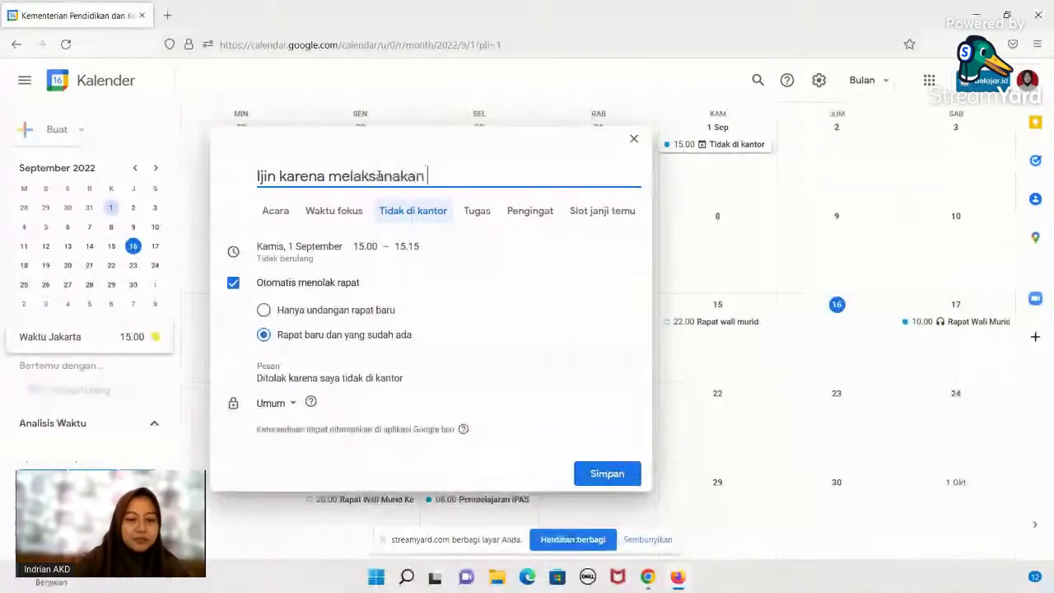
pyautogui.write('ibadah')
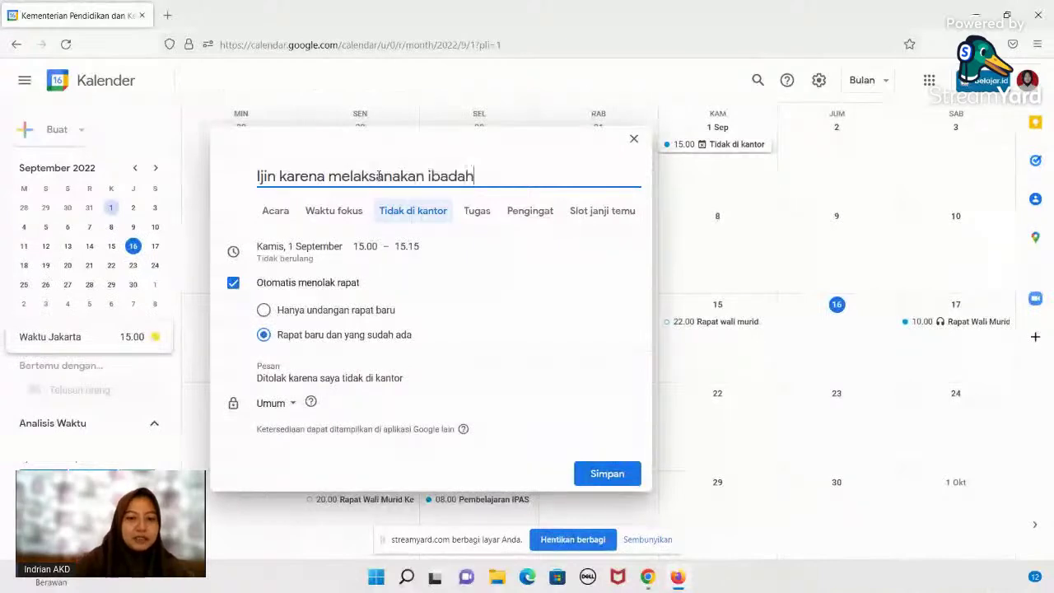
pyautogui.write(' umroh')
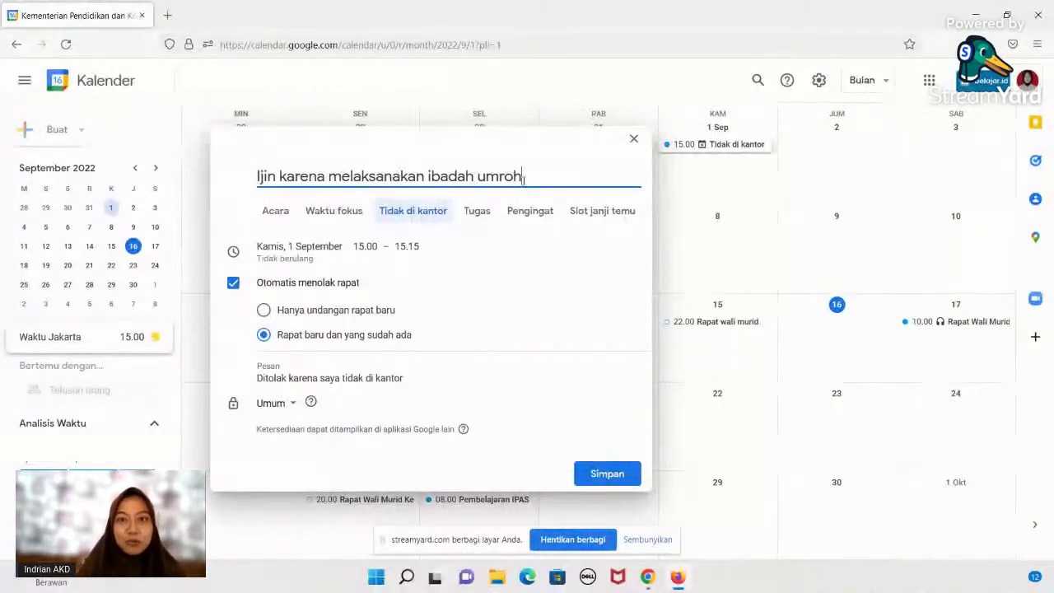
# Step: Set the Tidak di kantor entry's date to Friday 23 September and its start time to 00.00
pyautogui.click(290, 247)
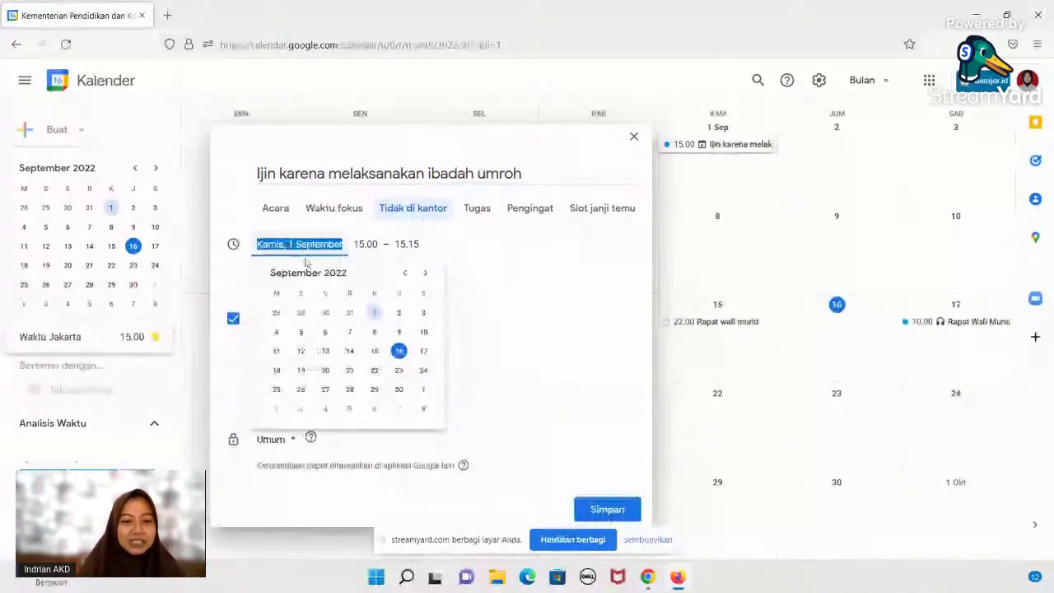
pyautogui.click(400, 371)
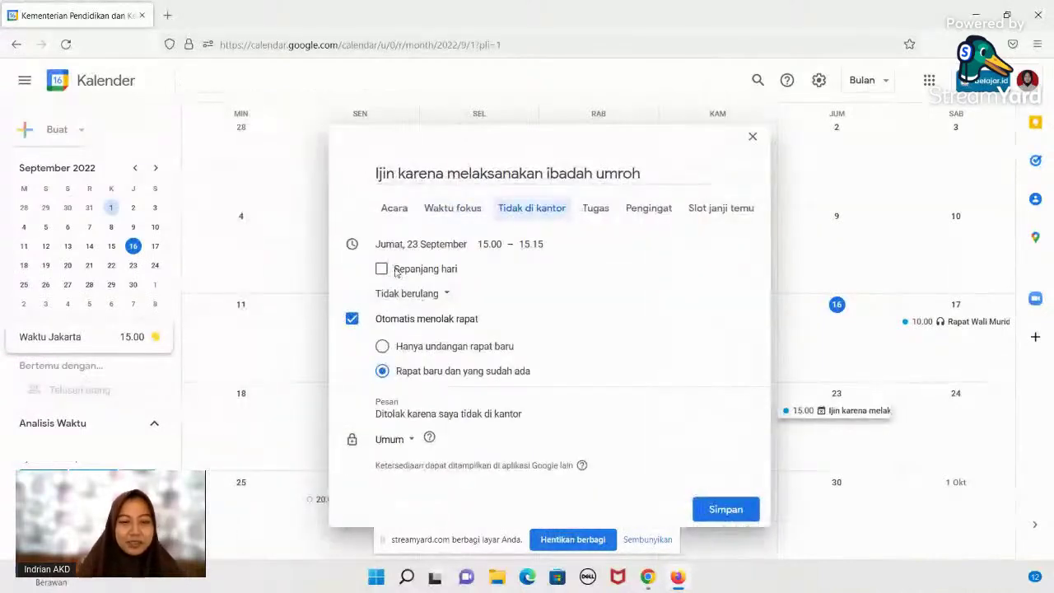
pyautogui.click(480, 244)
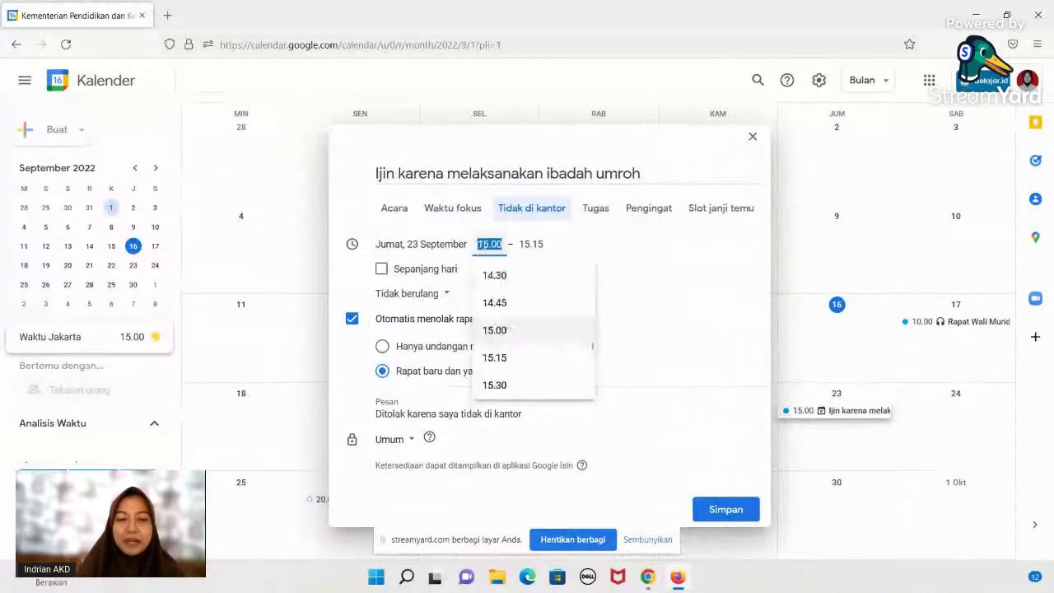
pyautogui.moveTo(591, 349); pyautogui.dragTo(591, 270)
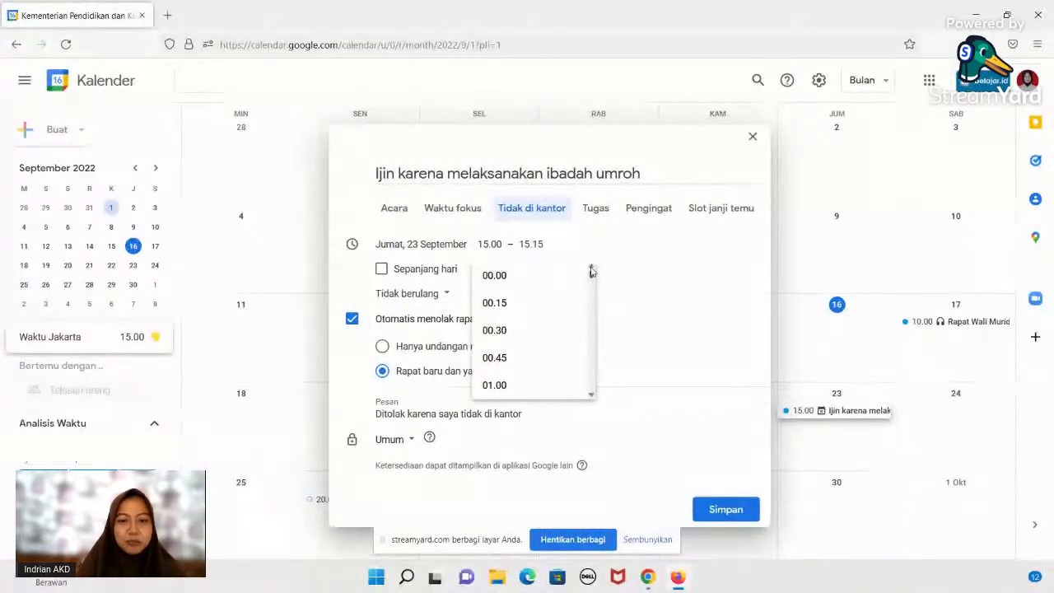
pyautogui.click(549, 275)
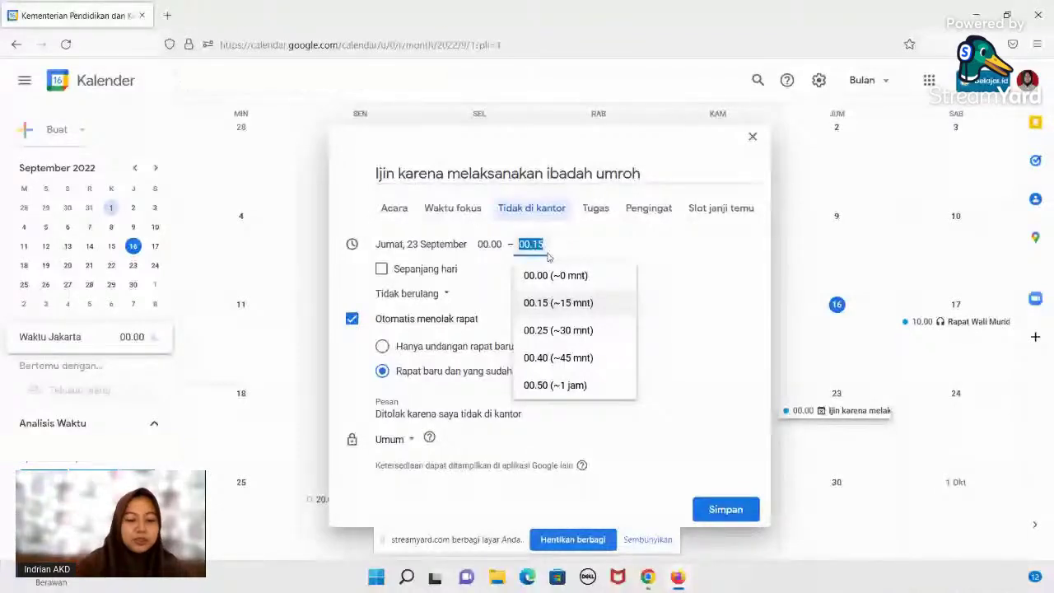
# Step: Set the entry's start time to 01.00 and its end time to 23.00
pyautogui.write('22')
pyautogui.press('BackSpace')
pyautogui.press('BackSpace')
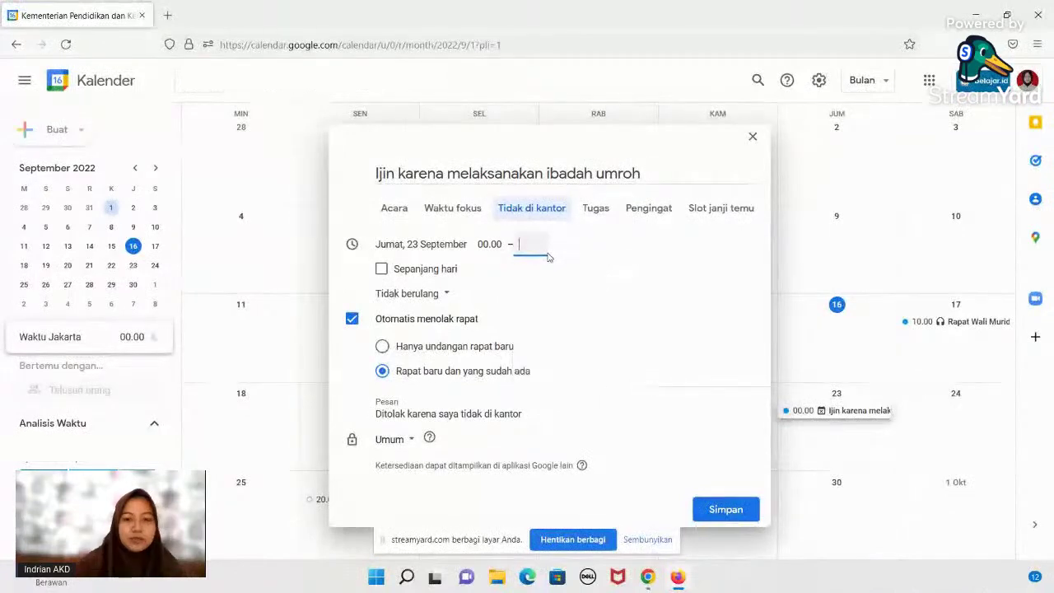
pyautogui.click(501, 245)
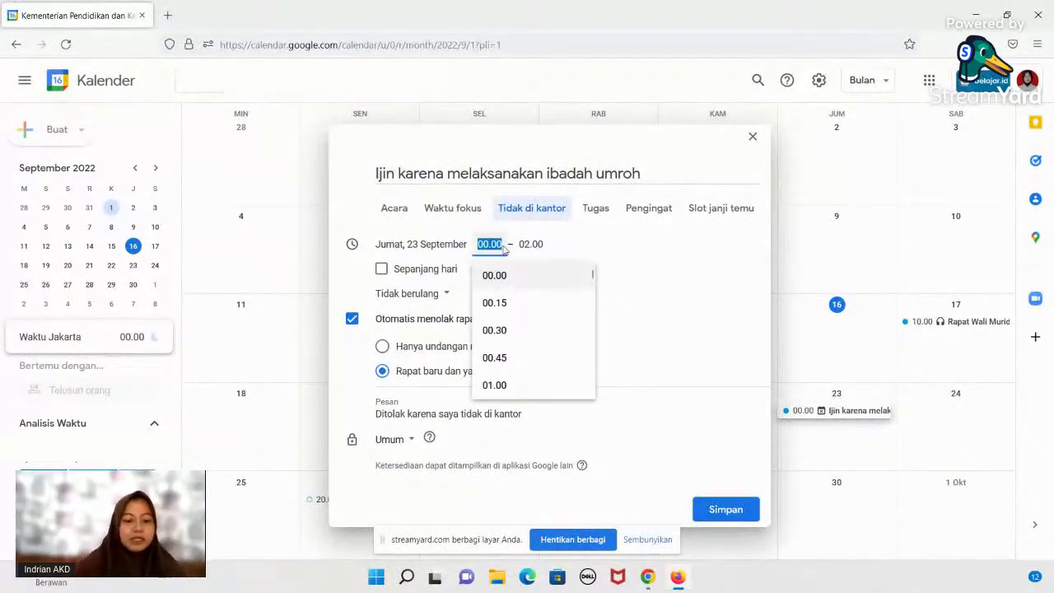
pyautogui.write('01.')
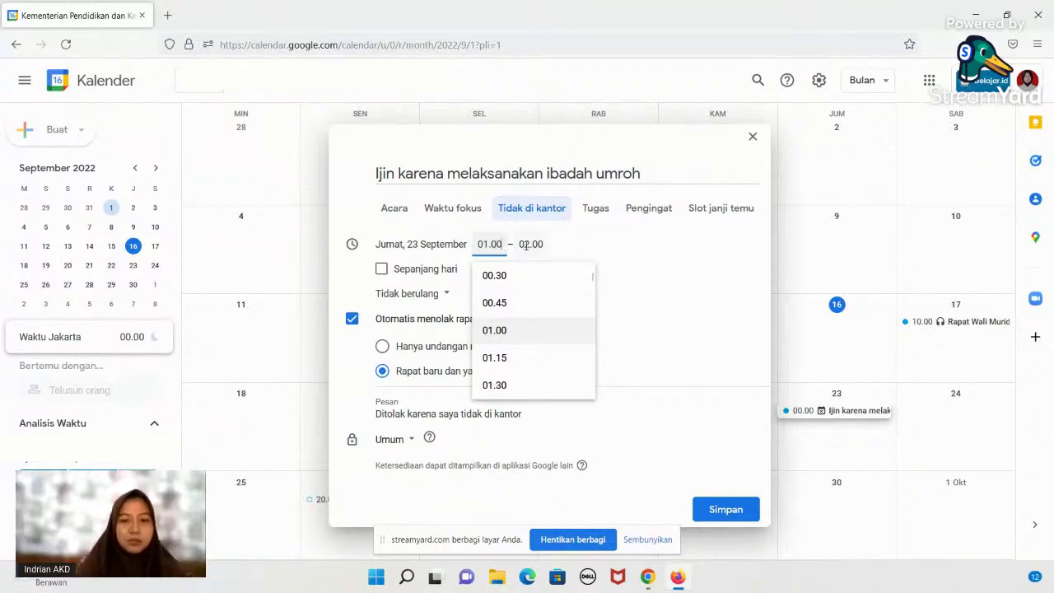
pyautogui.click(527, 244)
pyautogui.write('21')
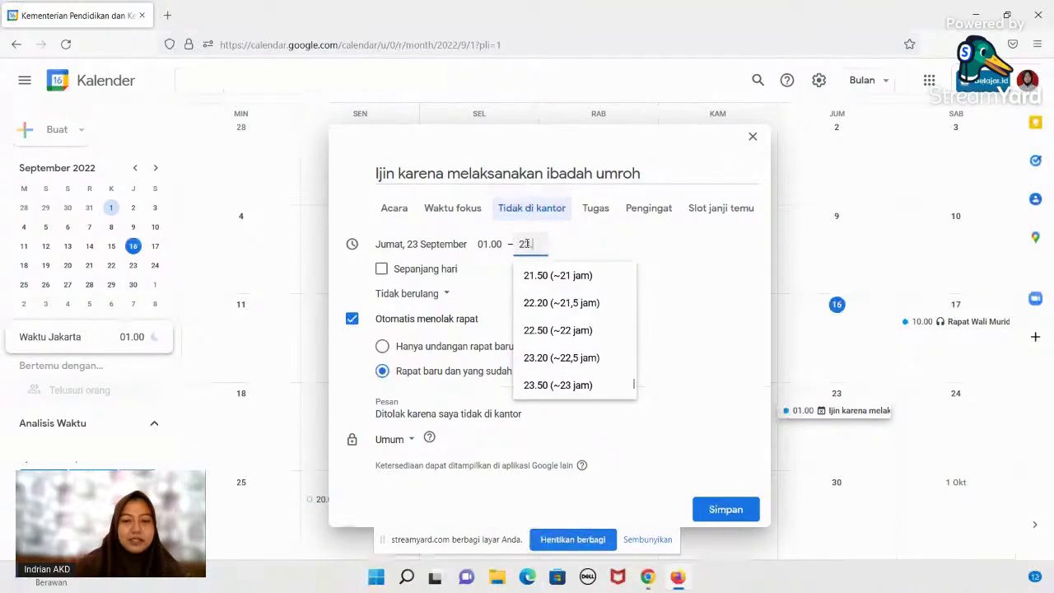
pyautogui.press('Return')
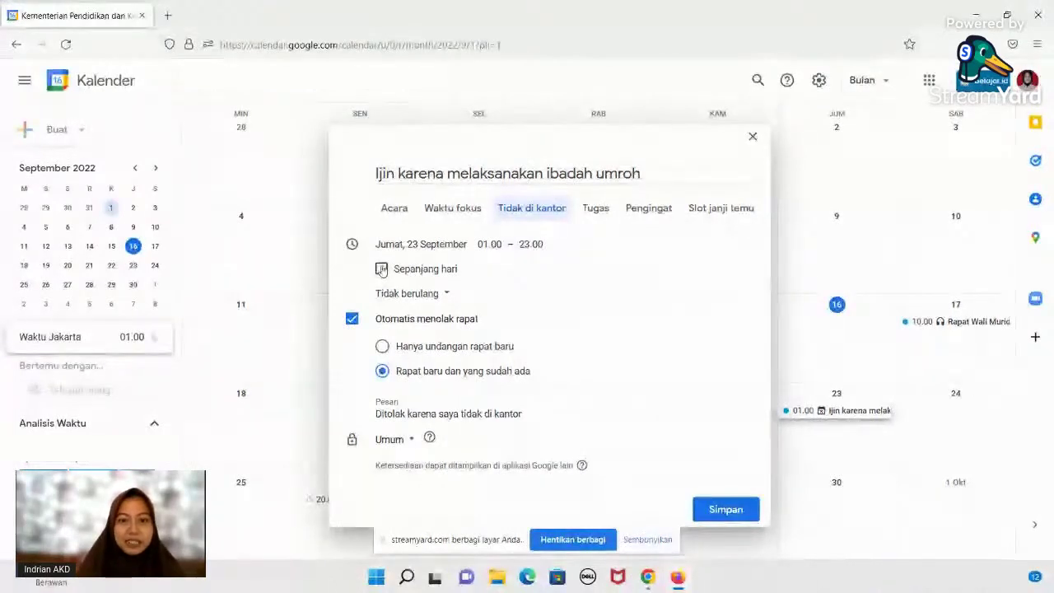
# Step: Make the entry all-day (Sepanjang hari) through Sunday 23 October and repeat it weekly on Friday
pyautogui.click(381, 270)
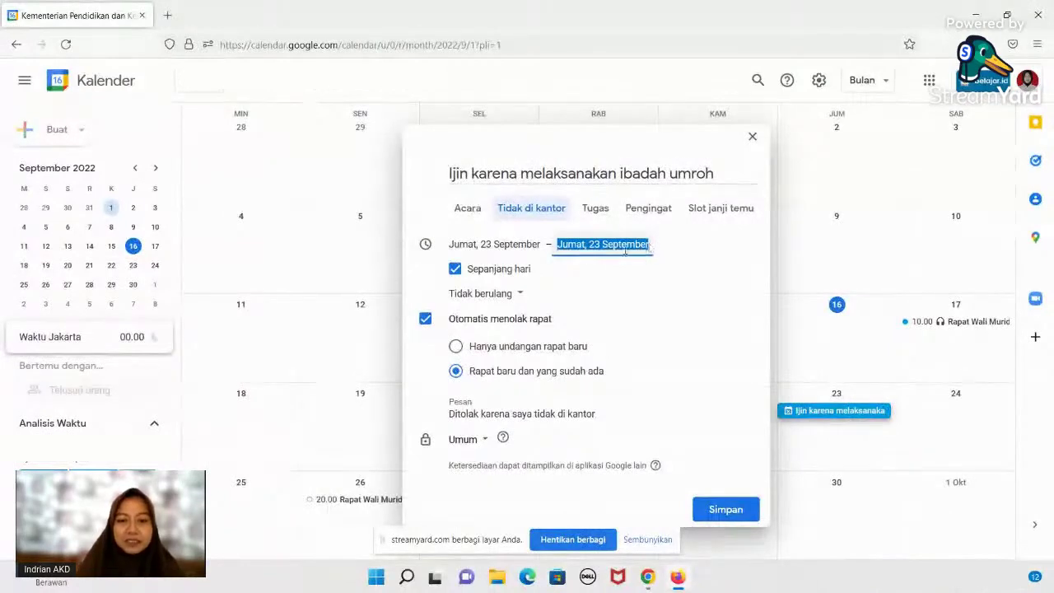
pyautogui.click(512, 296)
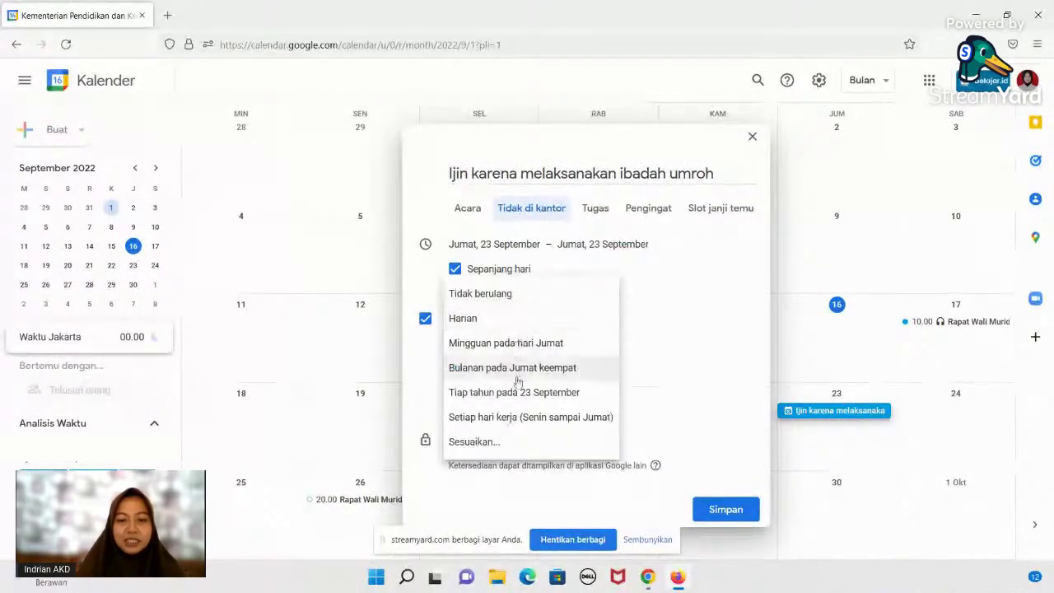
pyautogui.click(493, 444)
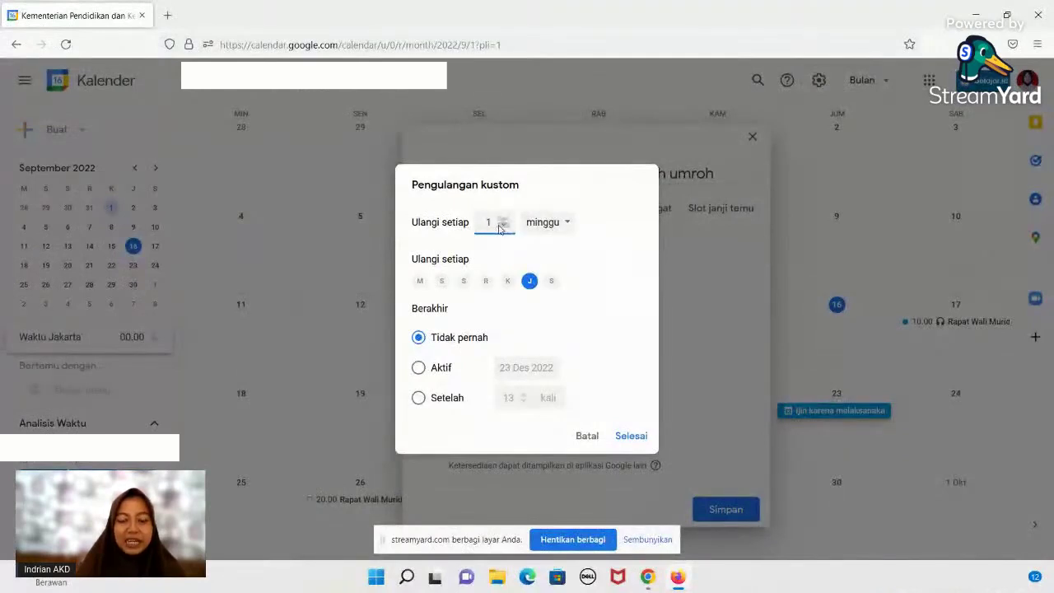
pyautogui.click(549, 231)
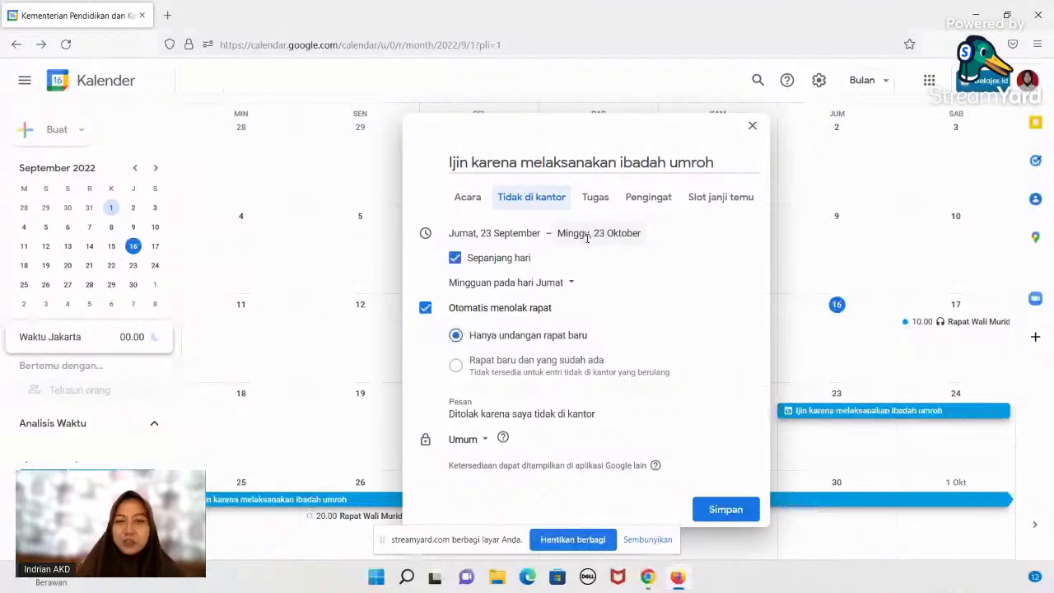
# Step: Turn off the Sepanjang hari option and keep the entry's visibility at Umum
pyautogui.click(455, 259)
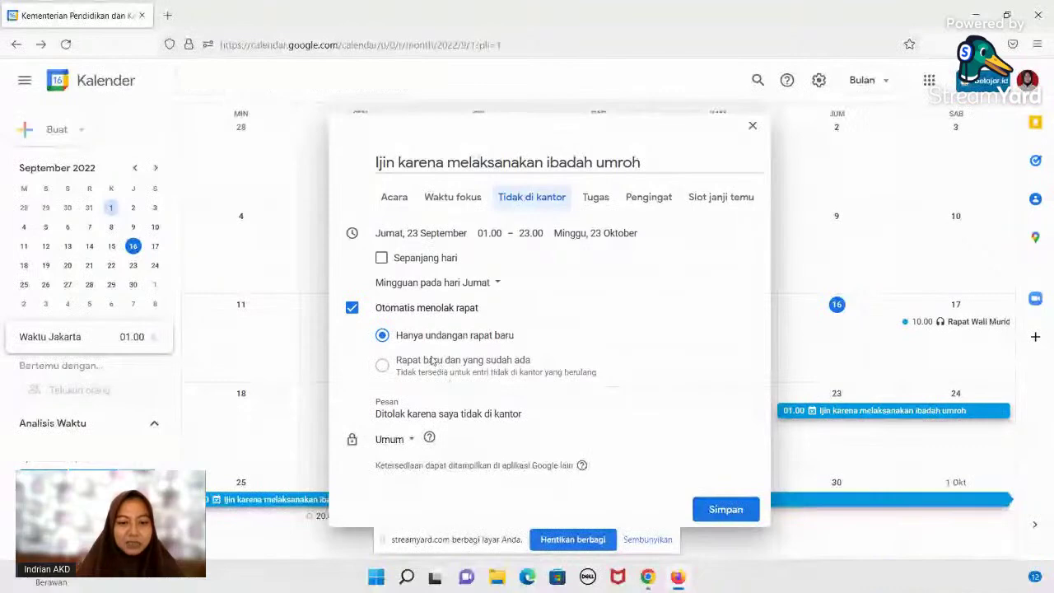
pyautogui.click(410, 442)
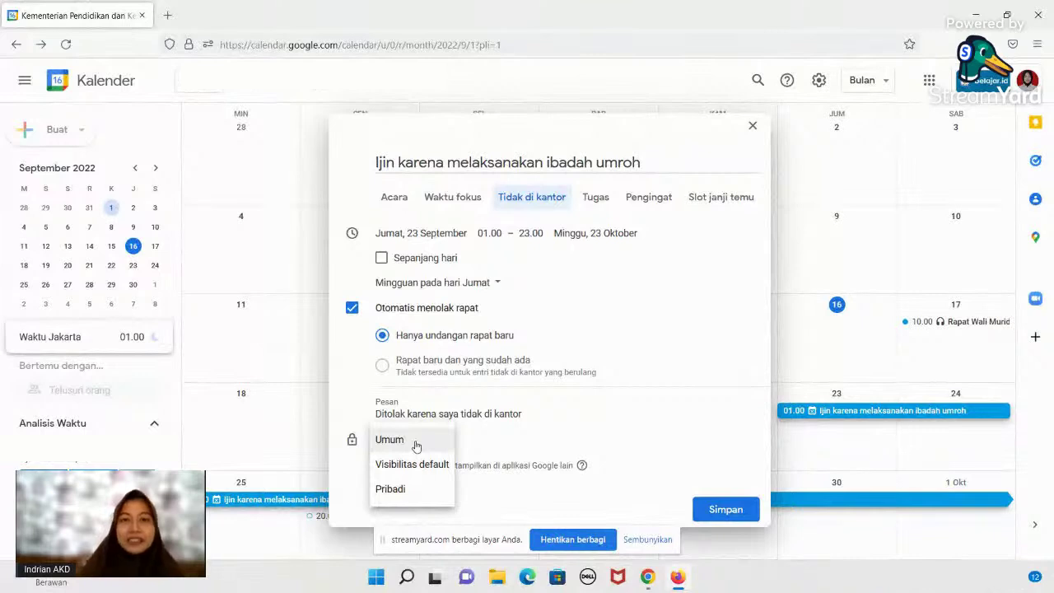
pyautogui.click(407, 444)
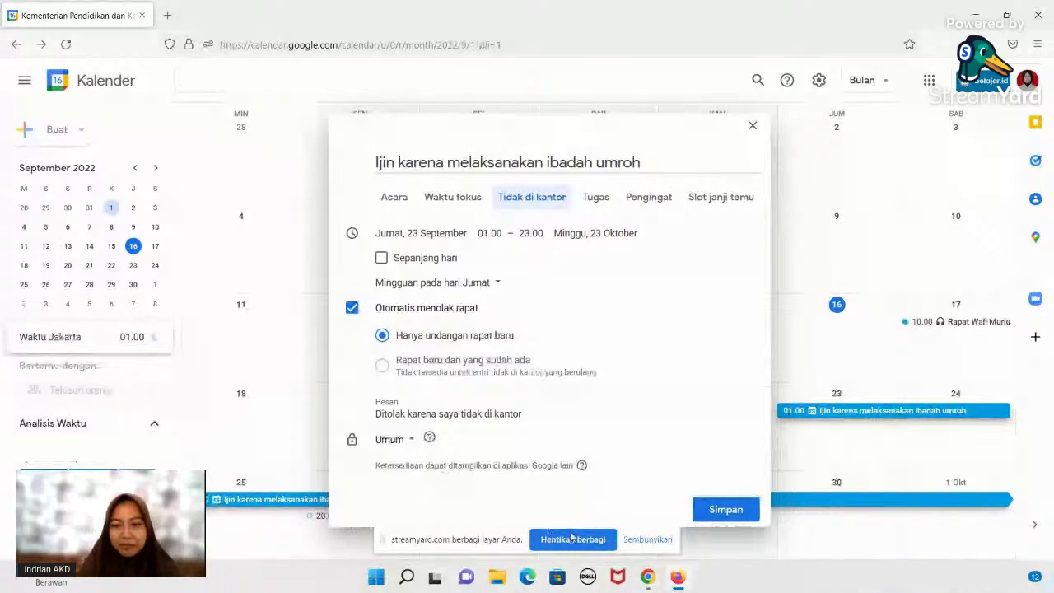
# Step: Save the umroh leave entry and agree to automatically decline new meetings during that time
pyautogui.click(725, 508)
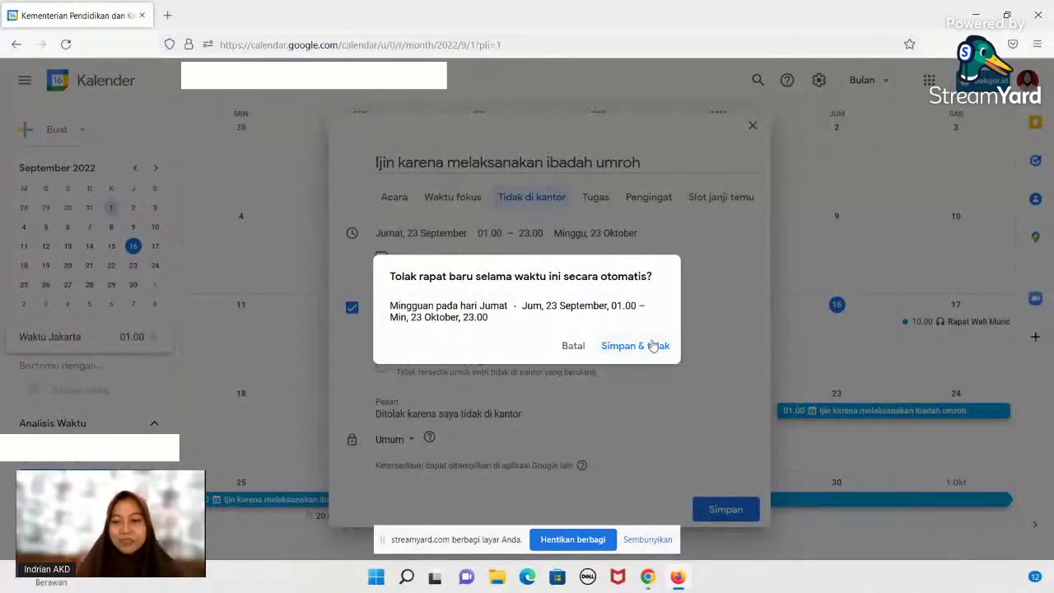
pyautogui.click(652, 346)
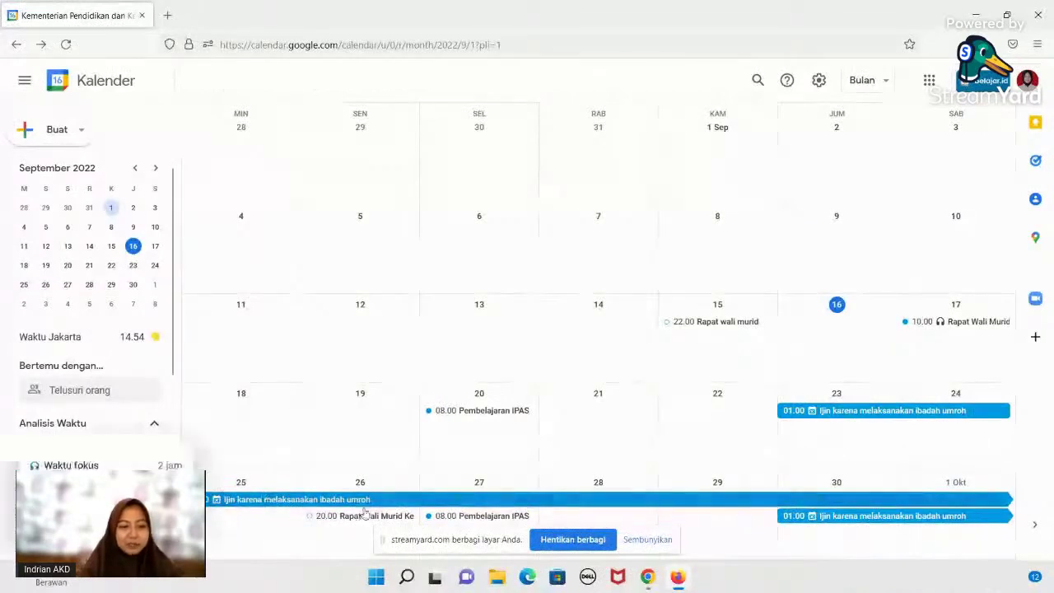
# Step: Switch the calendar to the week view and show the week containing 30 September
pyautogui.press('w')
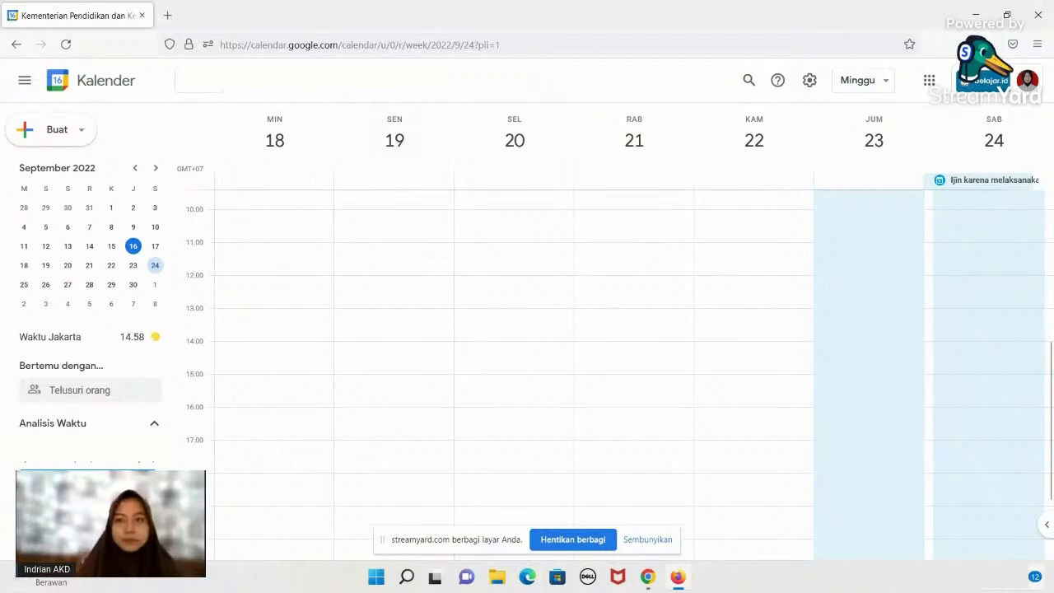
pyautogui.click(133, 284)
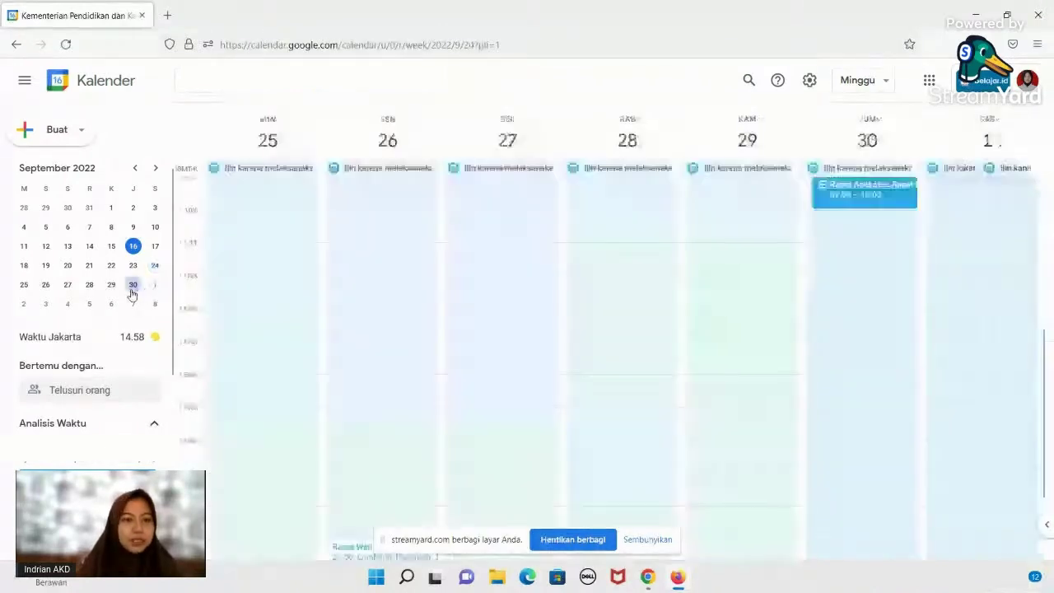